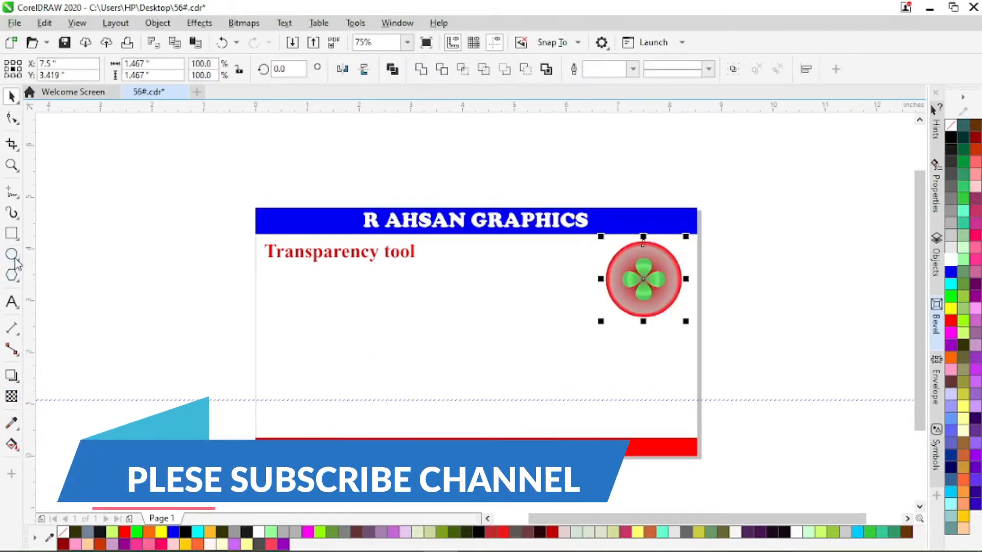
Draw a circle about 1.375 inches across on the page below the Transparency tool heading.
left_click(11, 254)
left_click_drag(307, 324, 387, 390)
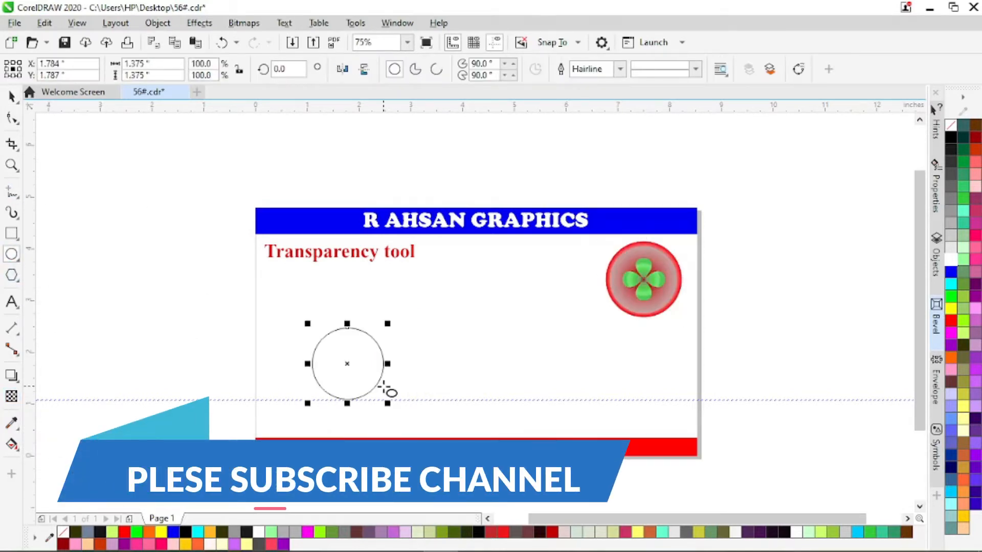
key("space")
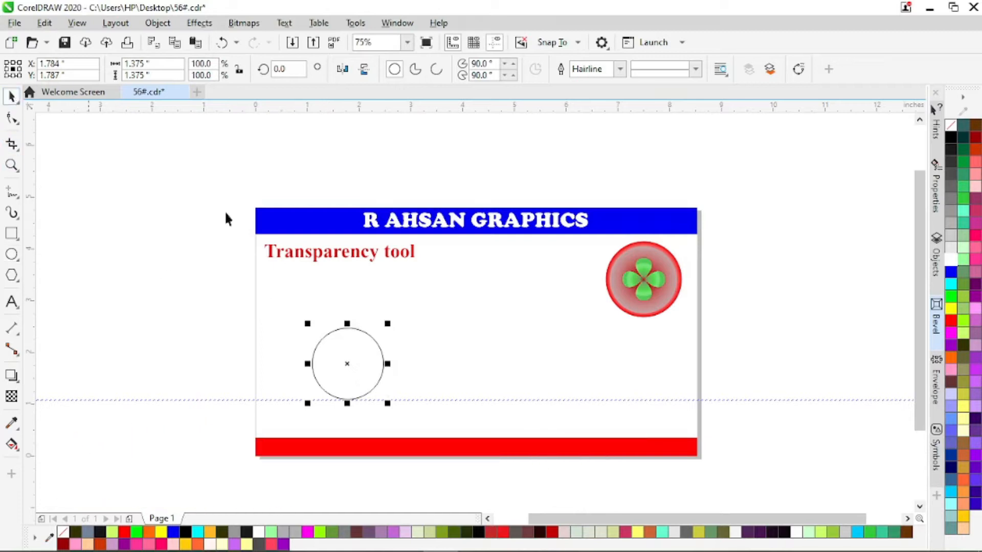
Fill the new circle with bright green and set its outline width to 16 px.
left_click(952, 296)
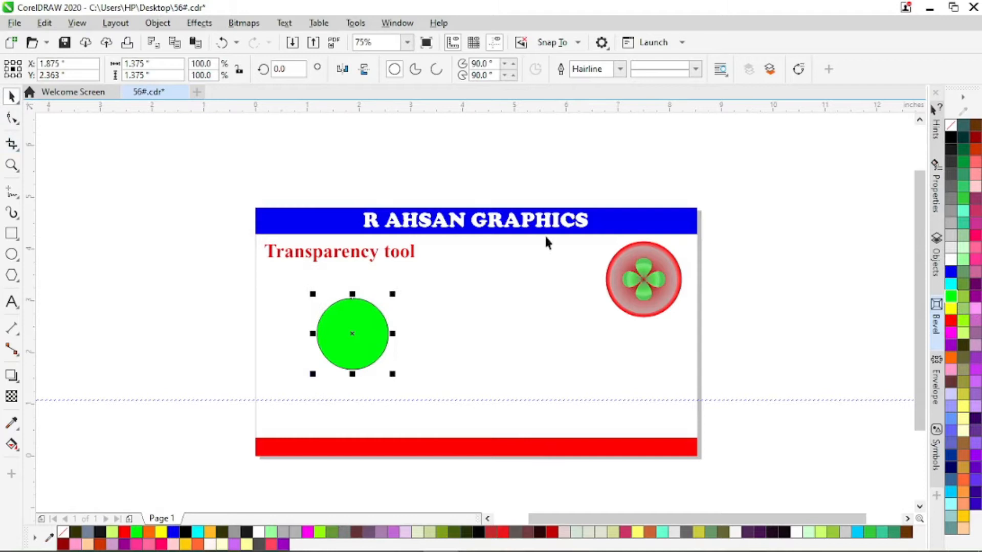
left_click(620, 70)
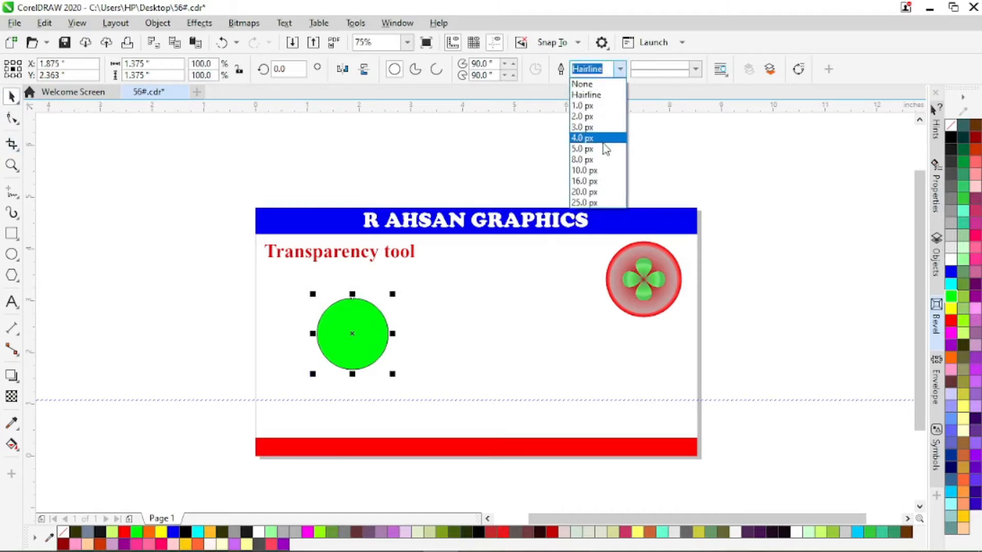
left_click(602, 134)
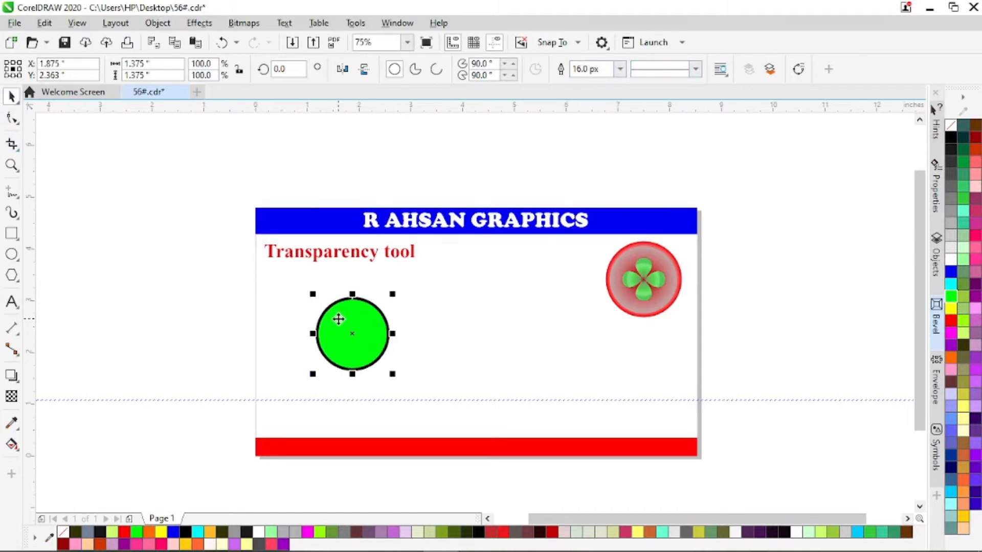
Duplicate the green circle as a cyan circle without an outline and place the copy clear of the original.
left_click_drag(337, 319, 402, 318)
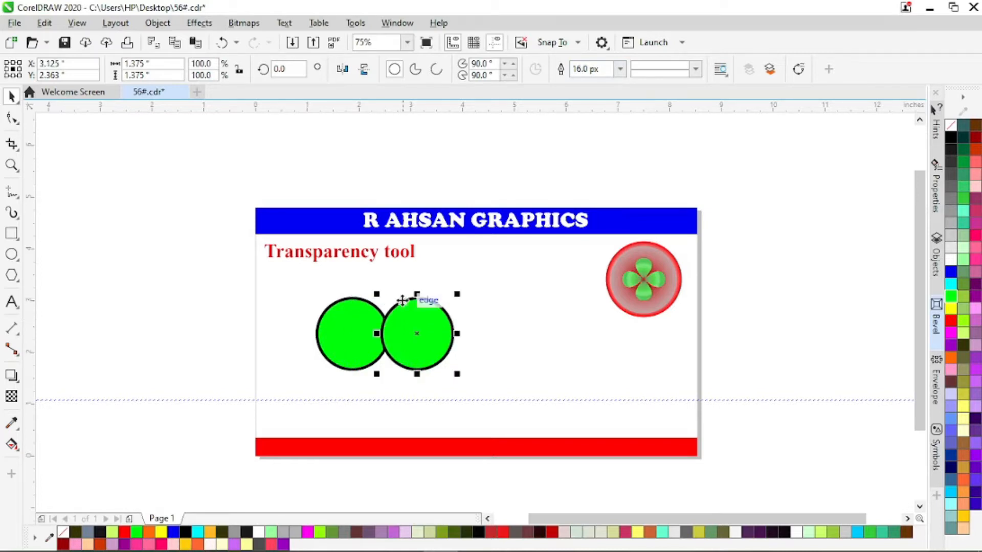
left_click(950, 283)
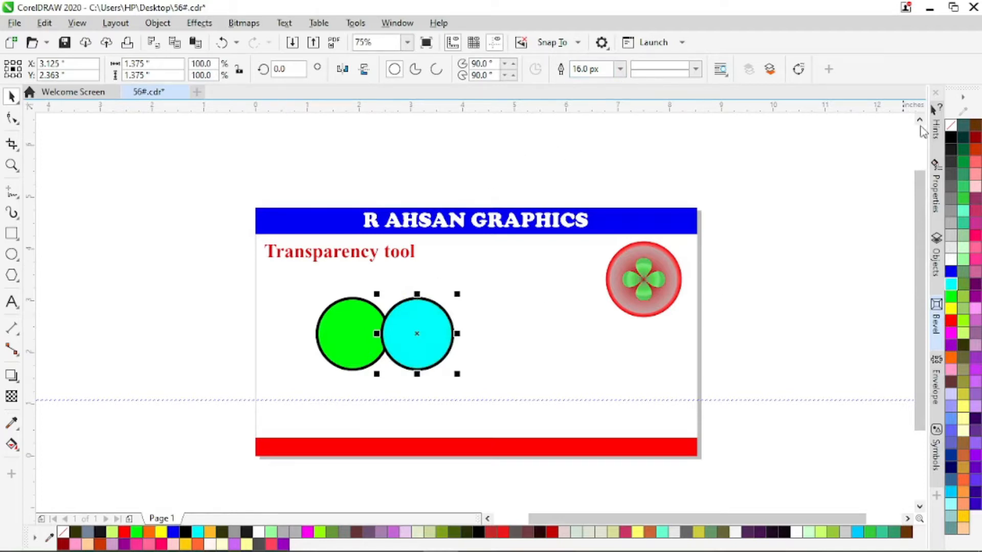
right_click(950, 123)
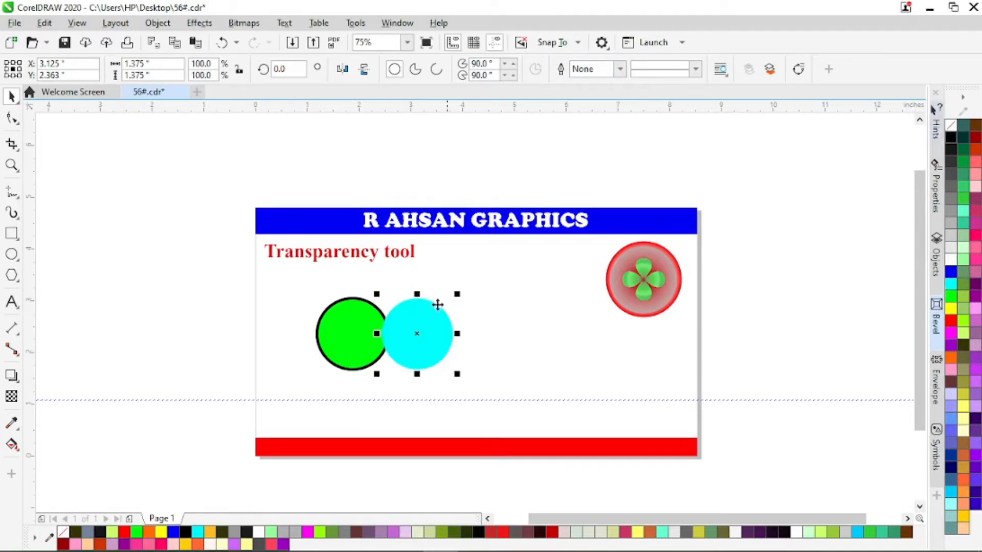
left_click_drag(418, 339, 462, 311)
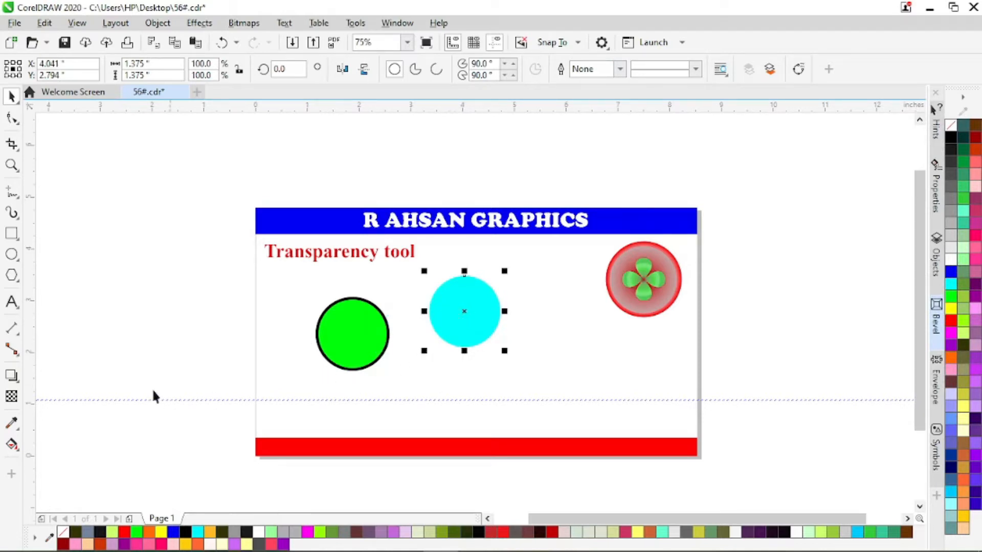
Try a linear fountain transparency and a uniform transparency of 50 on the cyan circle, undoing each one.
left_click(12, 398)
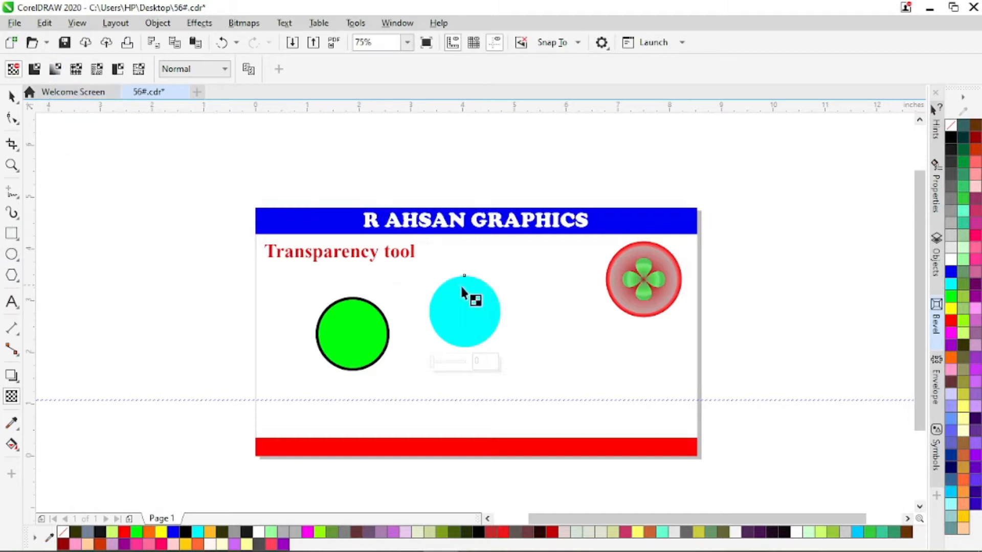
left_click_drag(461, 281, 474, 353)
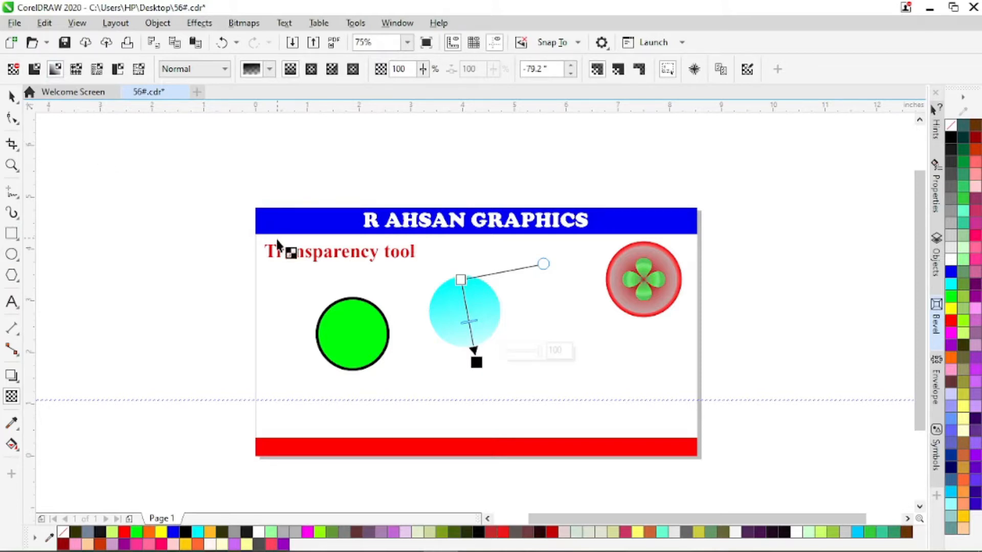
key("ctrl+z")
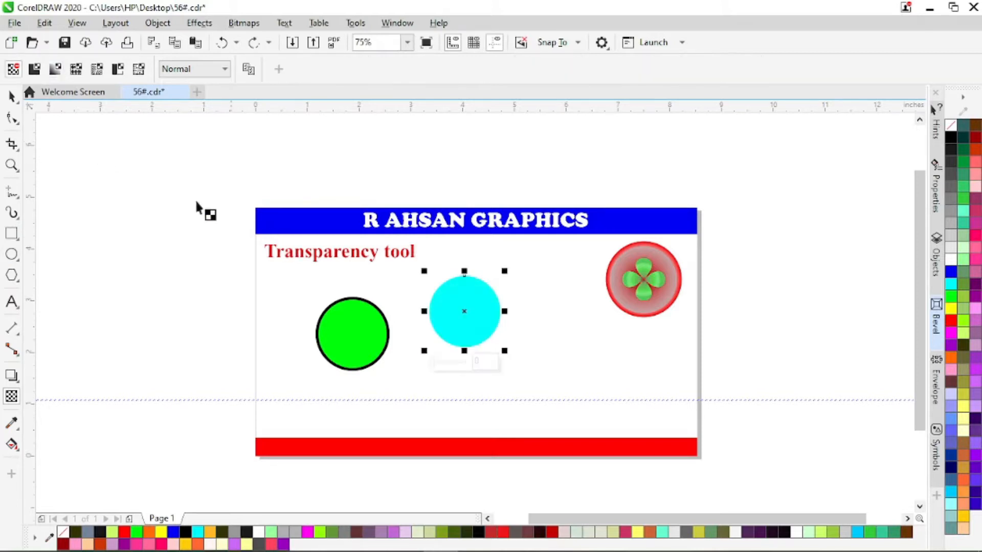
left_click(40, 71)
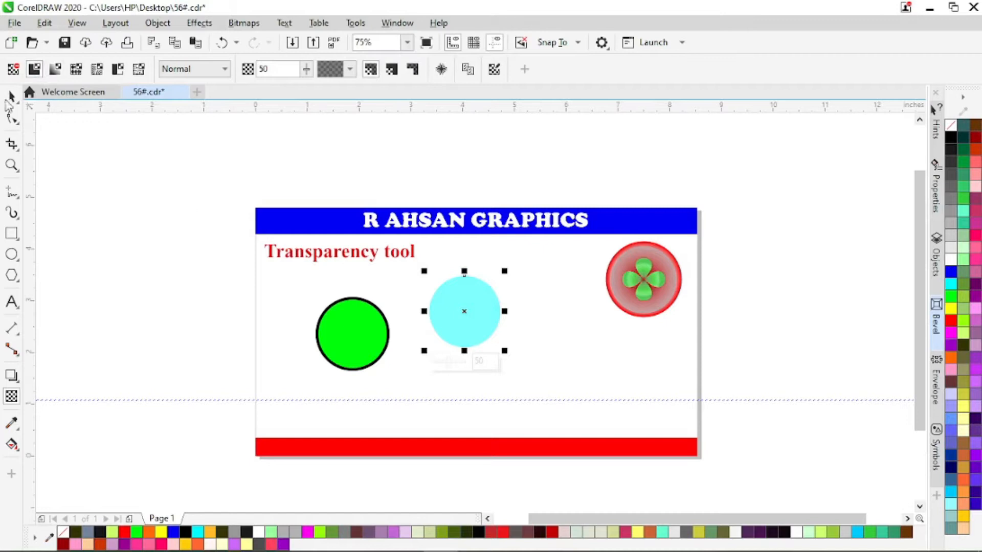
key("ctrl+z")
Move the cyan circle over the green circle and apply a uniform transparency of 50 to it.
left_click(11, 96)
left_click_drag(454, 320, 366, 335)
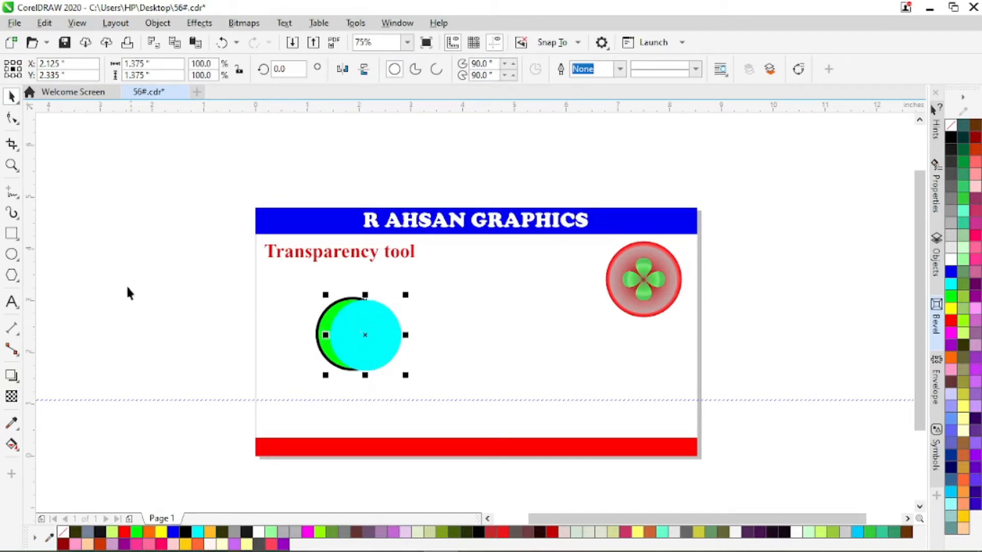
left_click(12, 396)
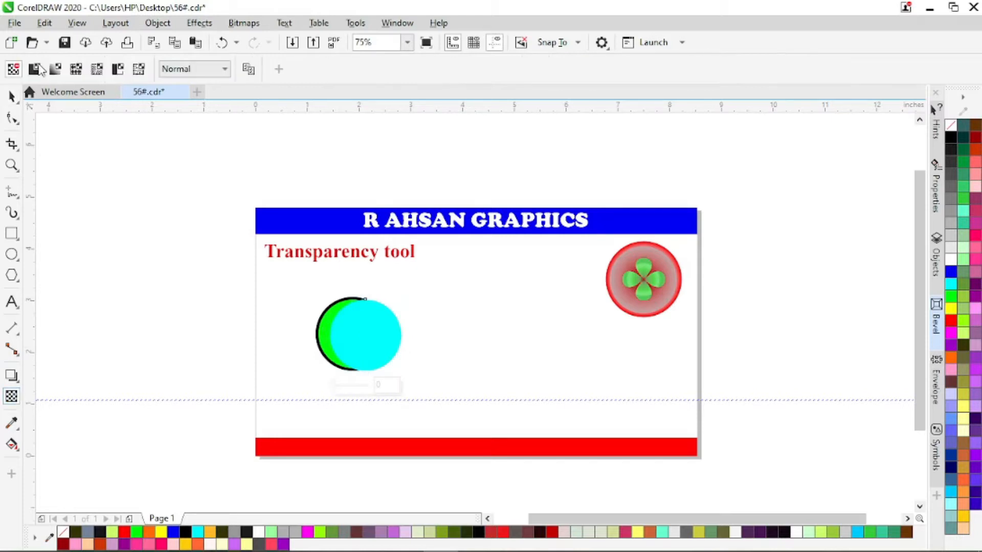
left_click(34, 70)
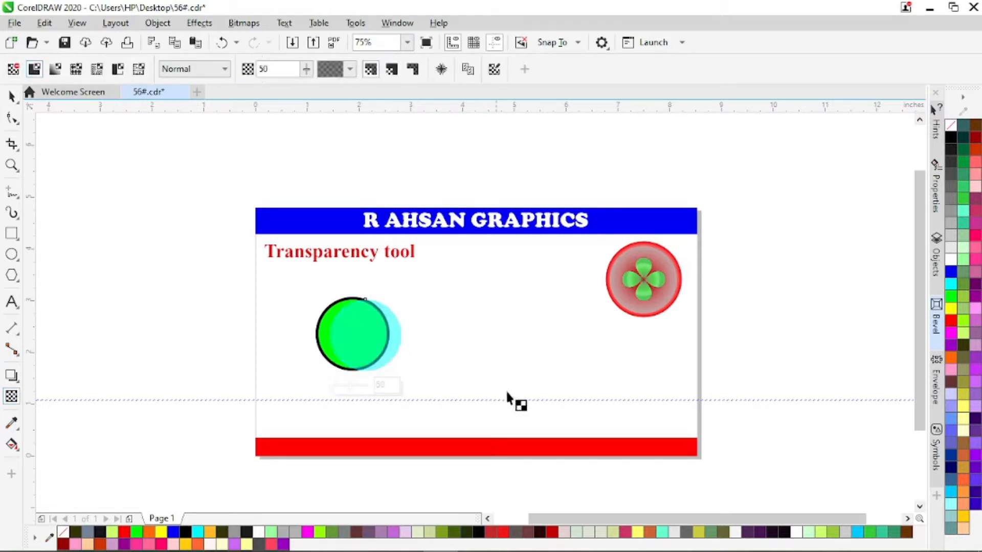
left_click(12, 95)
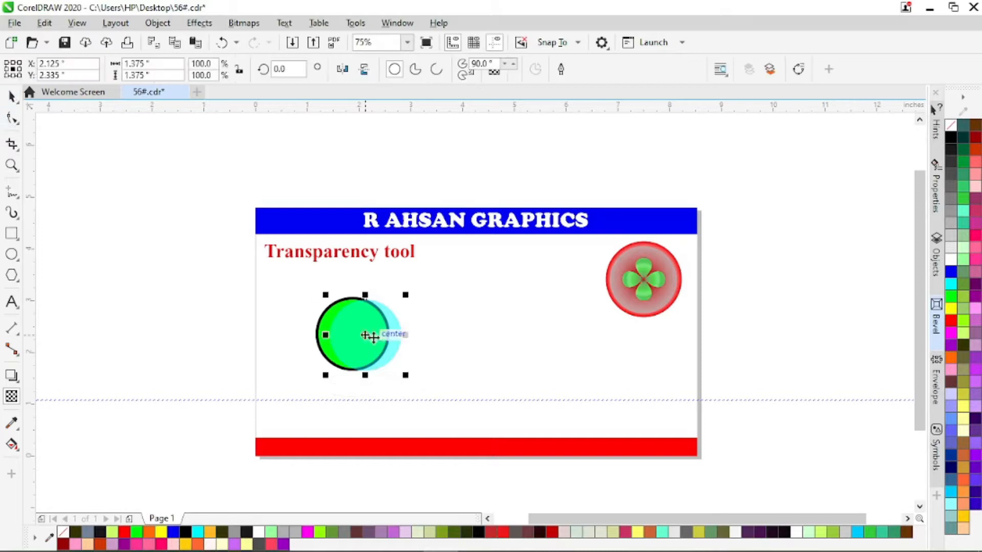
Recolour the transparent cyan circle light grey and position it overlapping most of the green circle.
left_click_drag(363, 344, 385, 291)
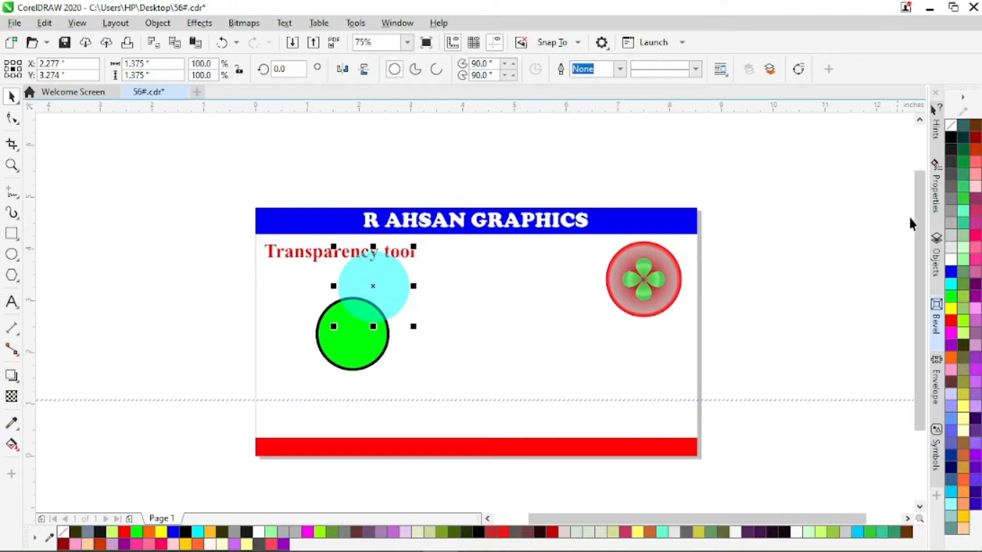
left_click(951, 260)
left_click_drag(393, 288, 385, 330)
Raise the light grey circle's uniform transparency to 88.
scroll(379, 335, "up", 3)
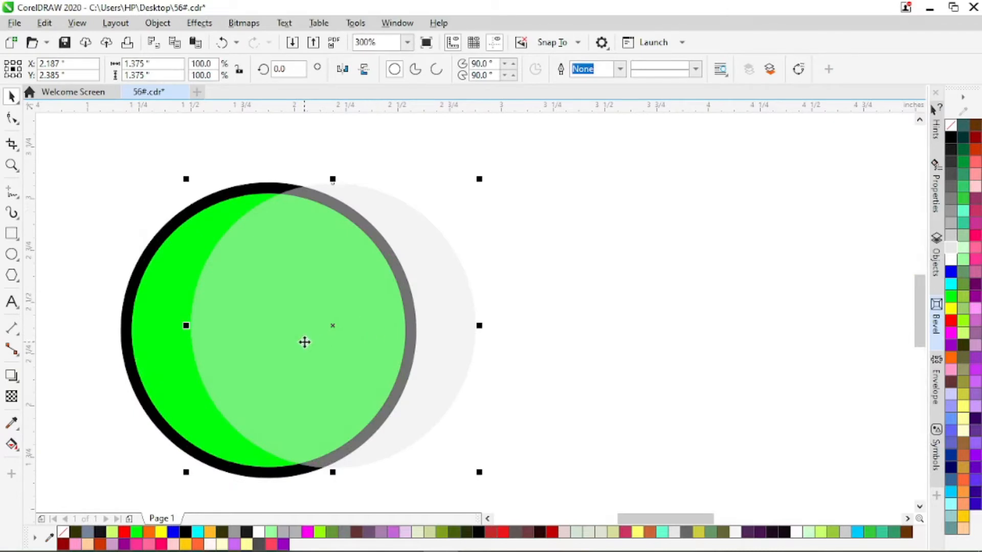
left_click(11, 397)
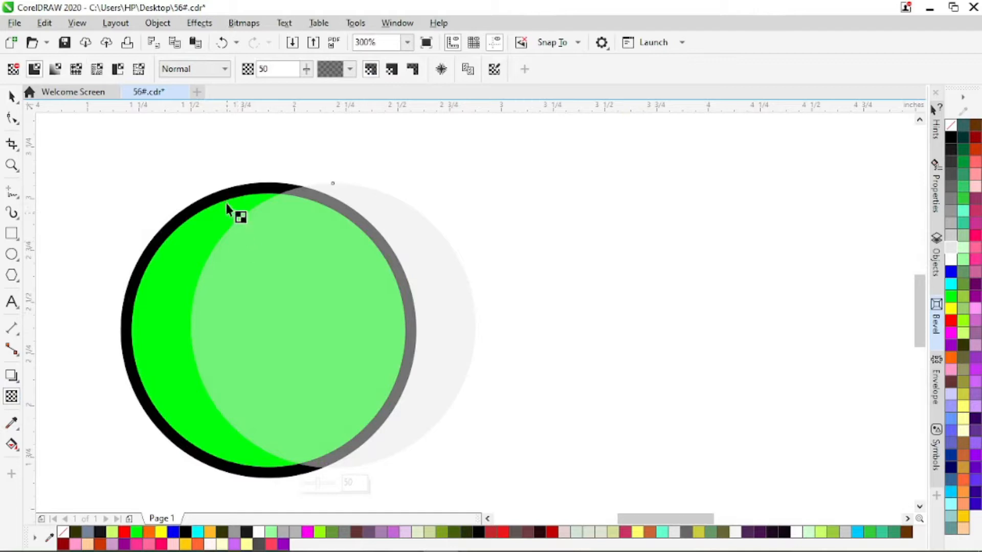
left_click(307, 71)
left_click_drag(310, 91, 325, 87)
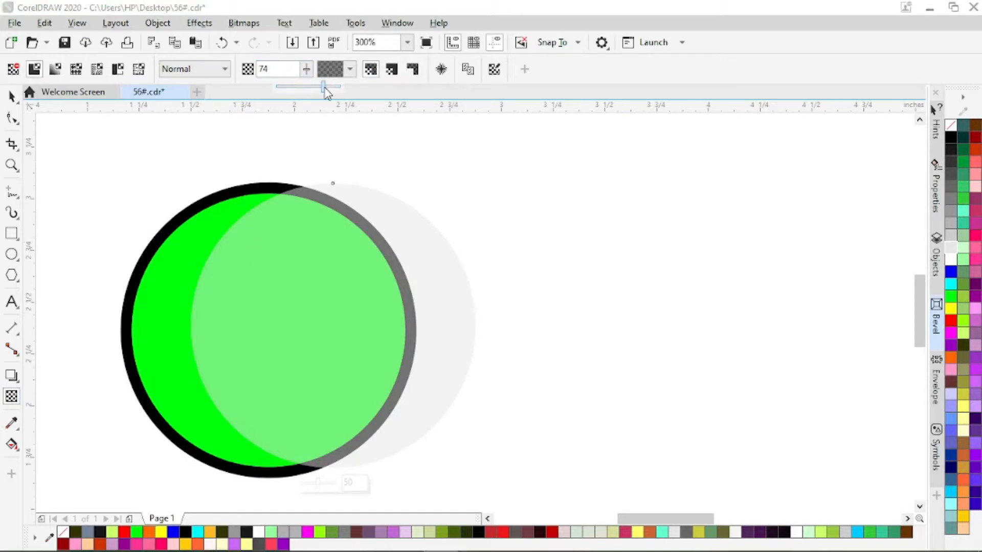
left_click(308, 70)
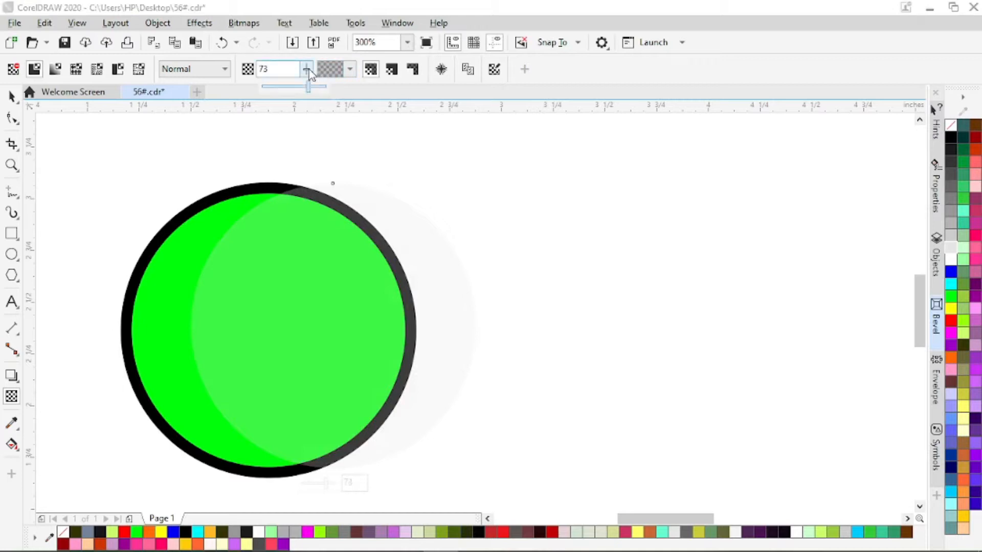
left_click_drag(307, 86, 318, 85)
key("space")
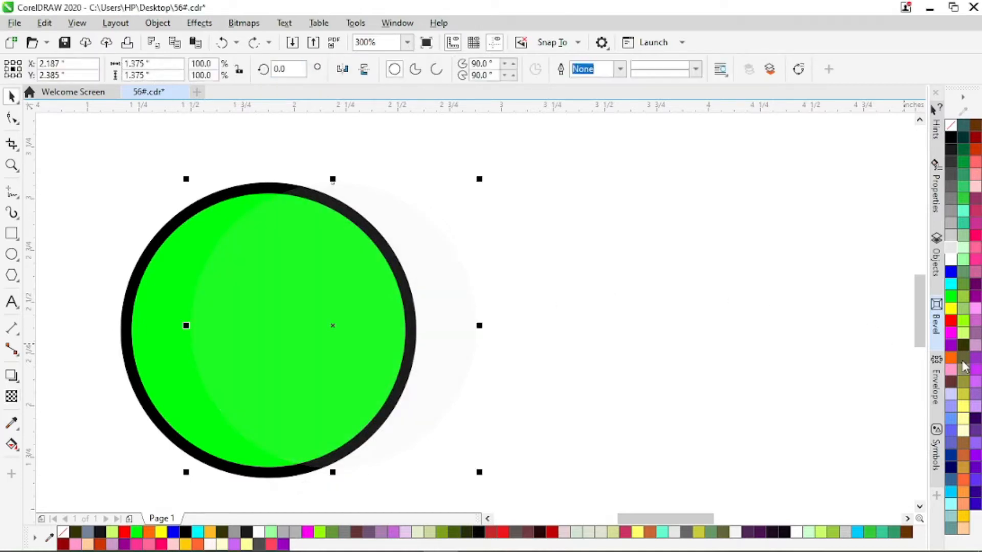
Recolour the overlapping circle red, shift it to the right of the green circle's centre, and set its uniform transparency to 37.
left_click(951, 323)
left_click_drag(439, 289, 509, 321)
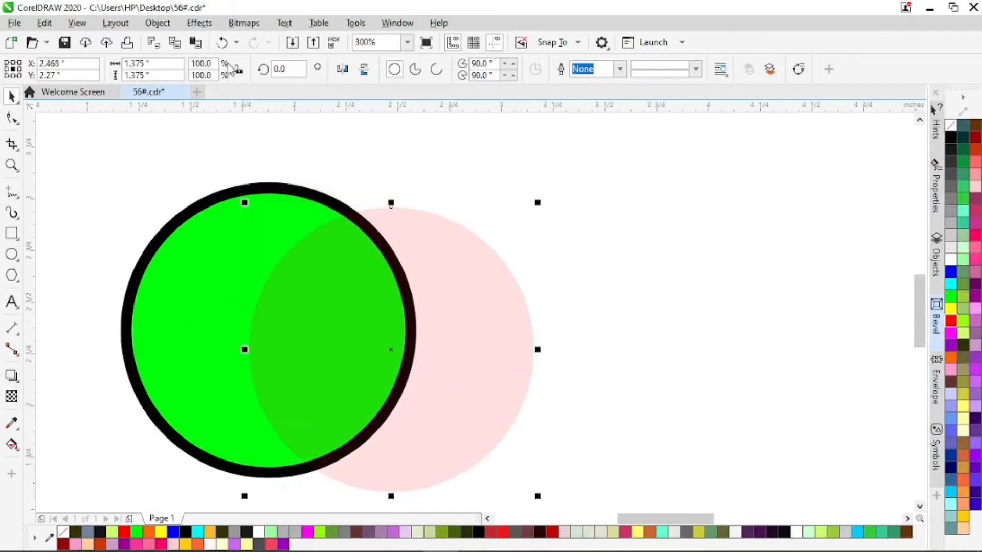
left_click(11, 397)
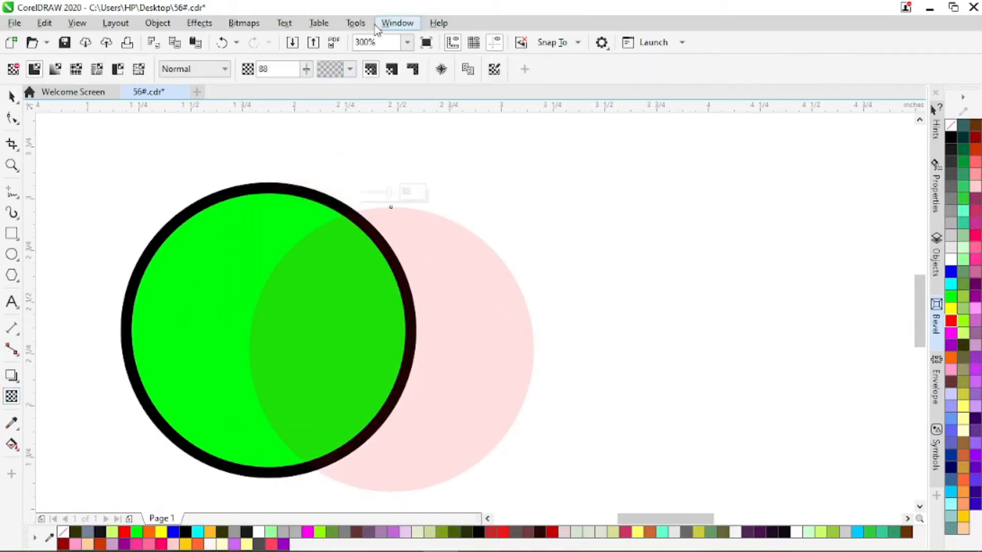
mouse_move(308, 73)
left_mouse_down()
mouse_move(305, 90)
mouse_move(273, 95)
mouse_move(312, 92)
left_mouse_up()
Apply a linear fountain transparency to the red circle and move it on top of the green circle.
scroll(452, 229, "down", 2)
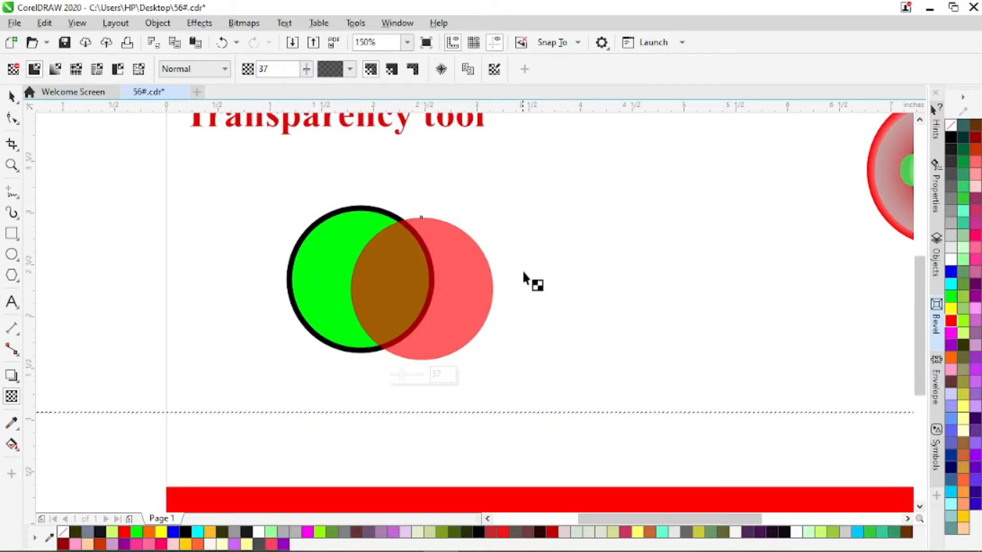
left_click(54, 70)
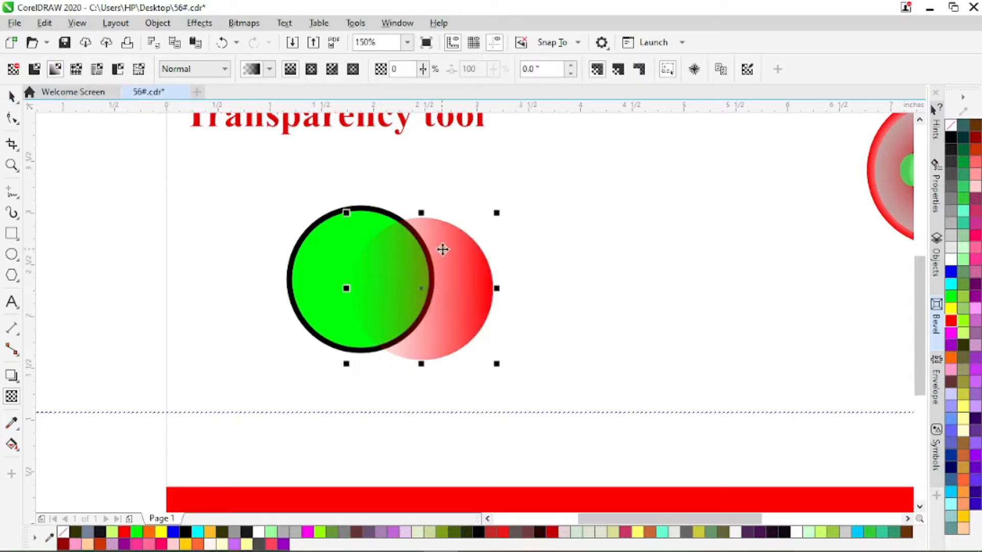
key("space")
left_click_drag(463, 280, 407, 270)
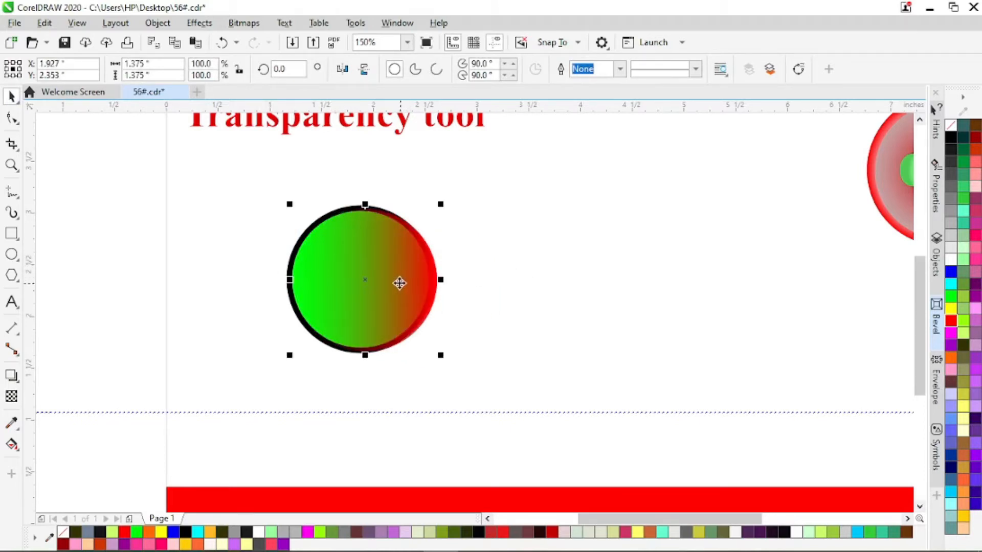
Reposition the red circle's transparency gradient handles so the fade starts and ends just outside the circle, at about 4.6 degrees.
scroll(438, 271, "up", 2)
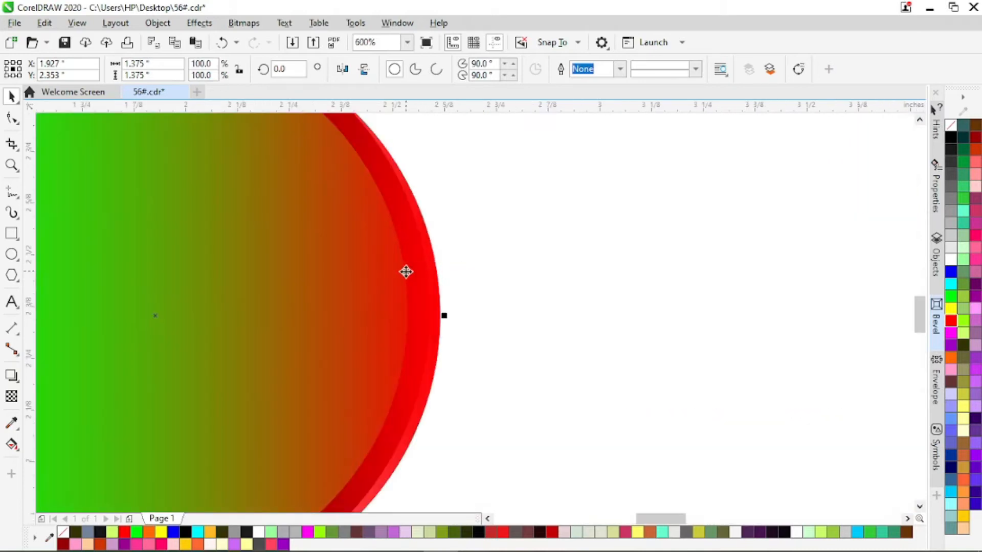
scroll(404, 269, "down", 2)
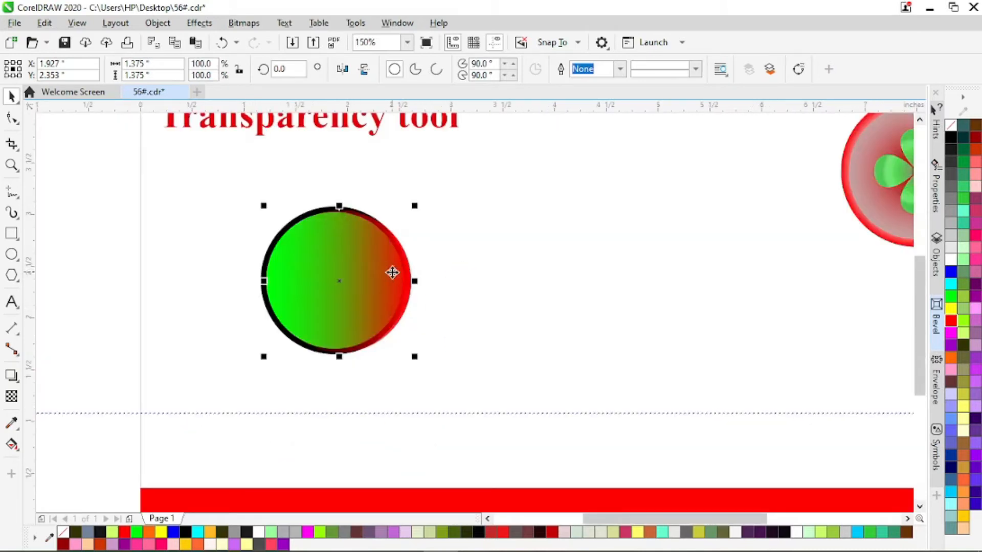
scroll(392, 273, "up", 2)
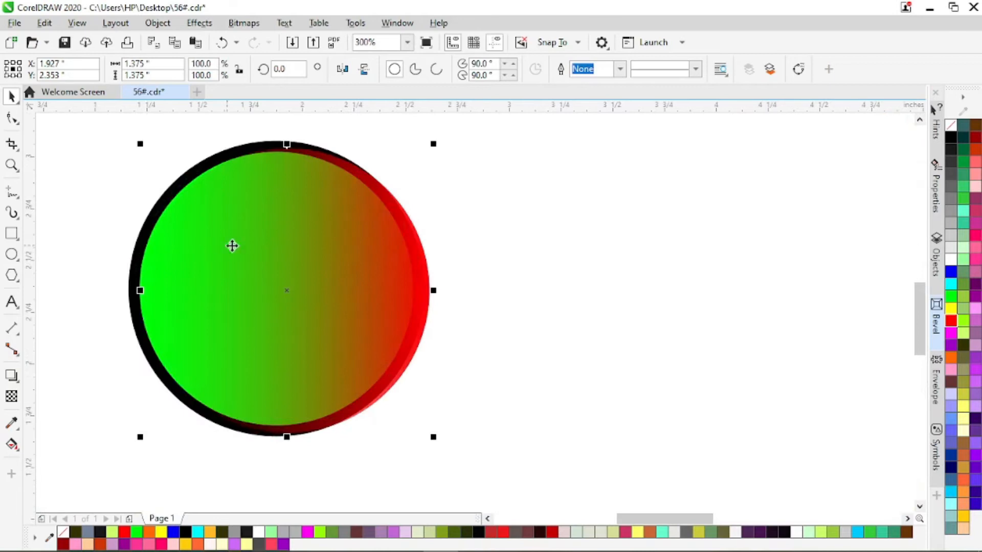
scroll(243, 244, "down", 2)
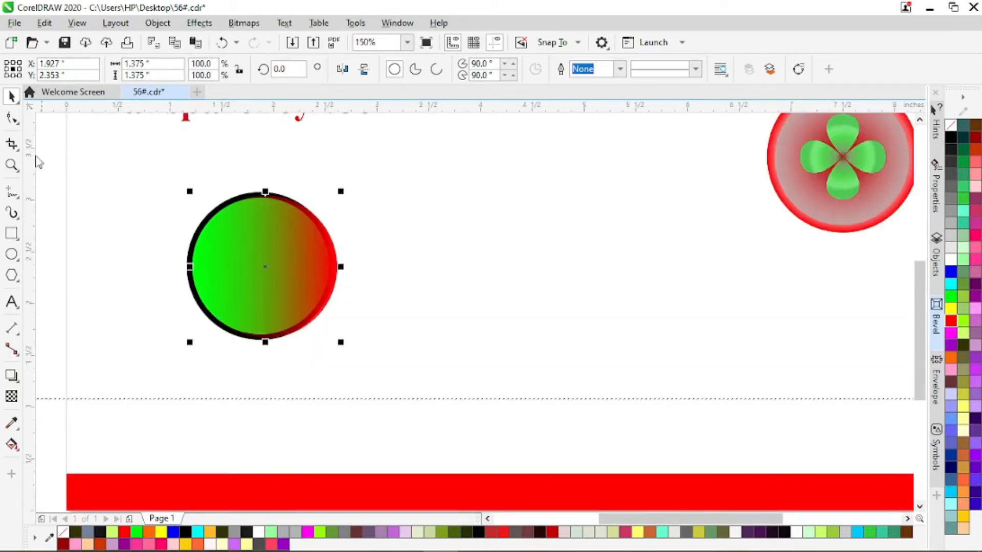
left_click(12, 396)
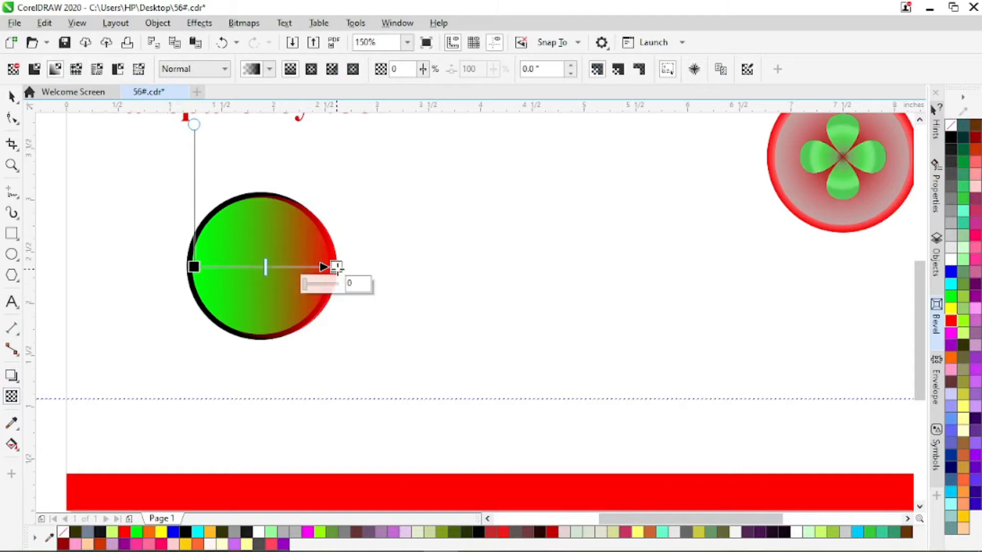
left_click_drag(338, 267, 296, 260)
left_click_drag(193, 266, 348, 256)
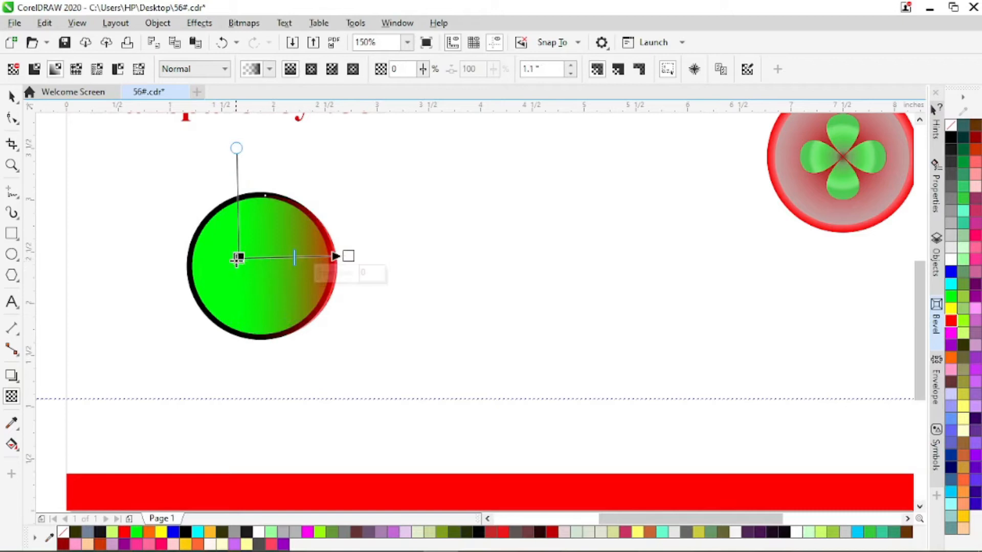
left_click_drag(236, 259, 163, 271)
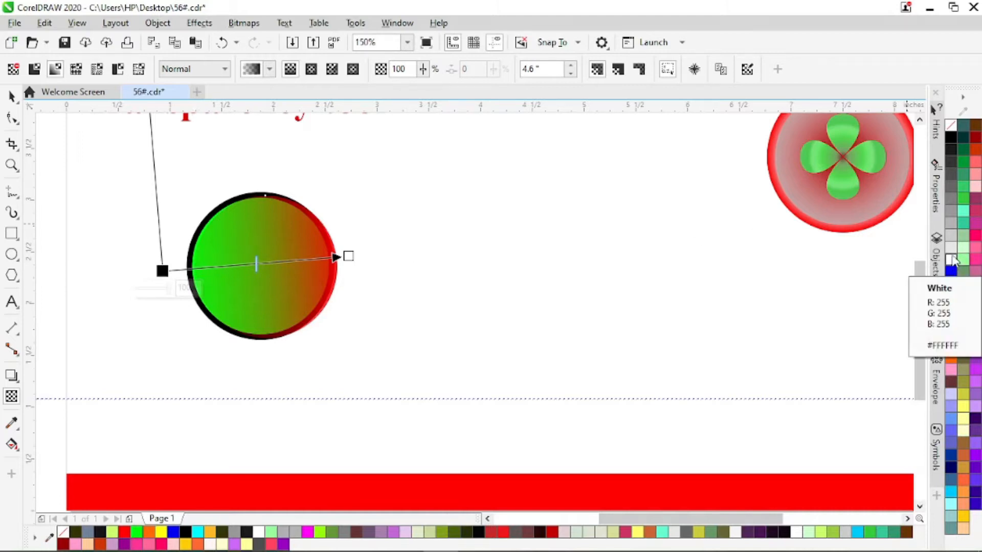
Add black, white, white and black nodes along the red circle's transparency gradient to create alternating transparent and opaque stripes.
left_click_drag(952, 144, 296, 260)
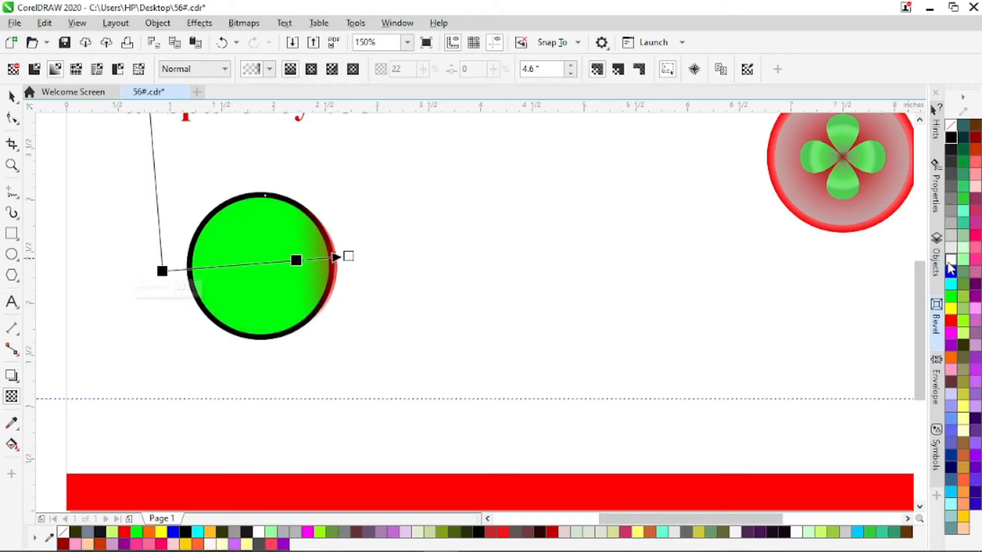
left_click_drag(948, 267, 261, 263)
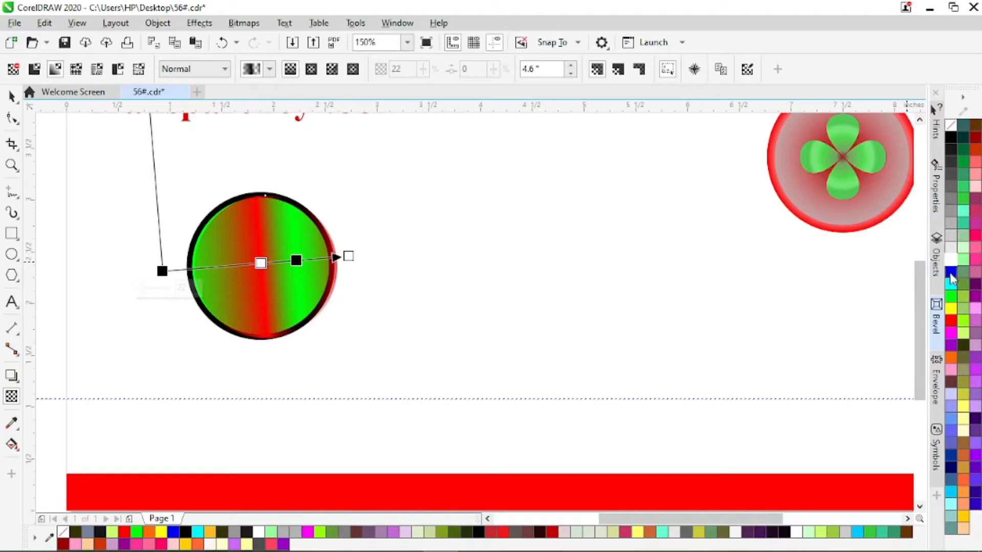
left_click_drag(937, 261, 201, 275)
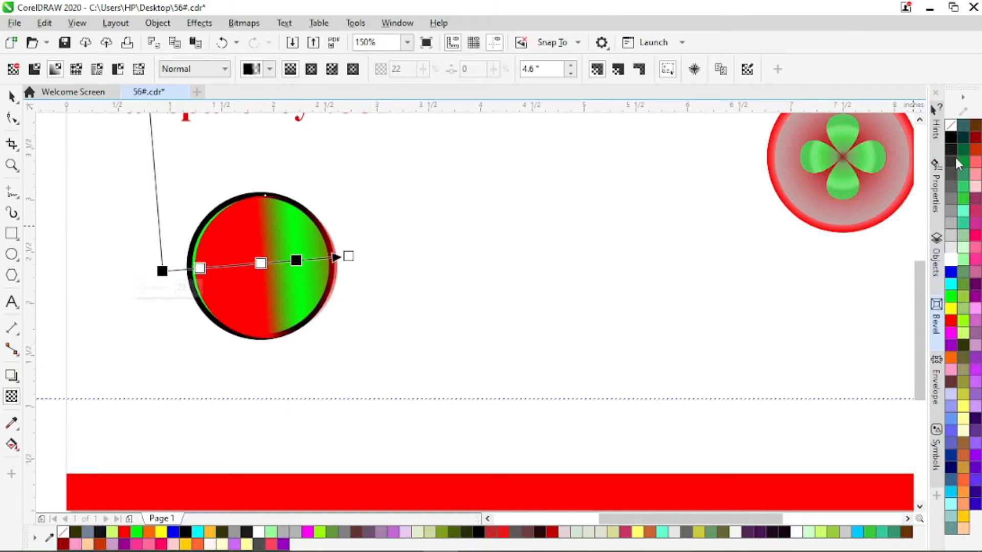
left_click_drag(950, 139, 228, 266)
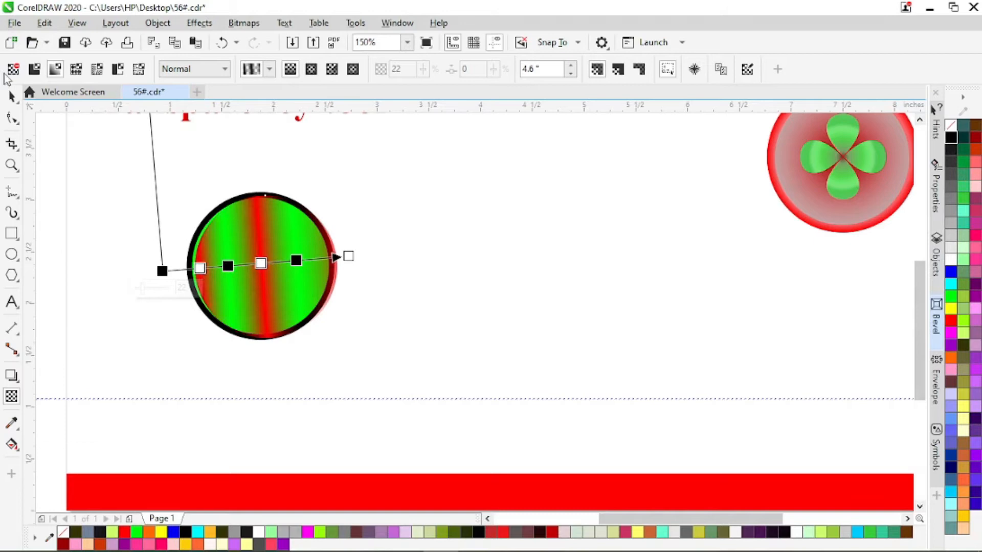
Move the striped red circle off the green circle to inspect its stripes, and place it back on top.
left_click(11, 95)
left_click_drag(265, 266, 490, 248)
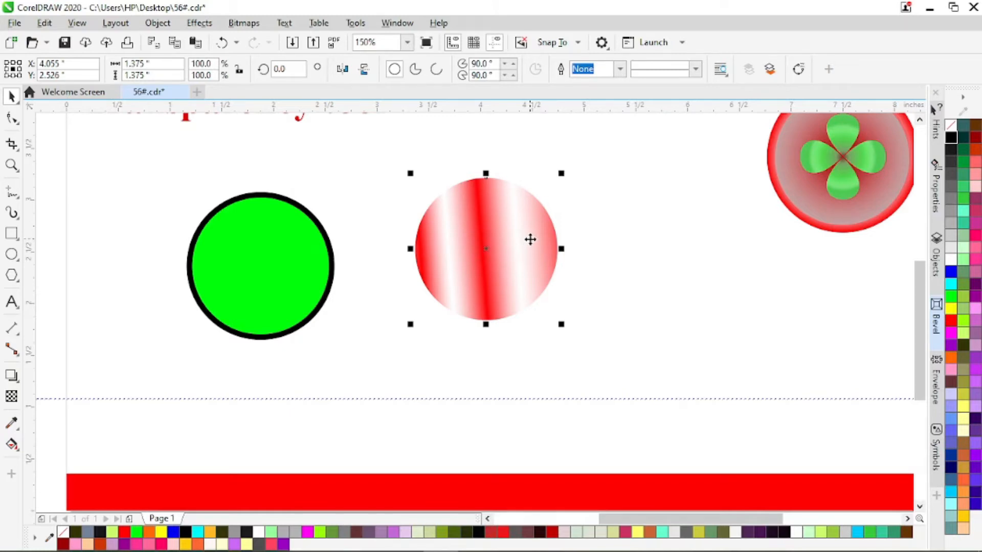
scroll(533, 238, "up", 1)
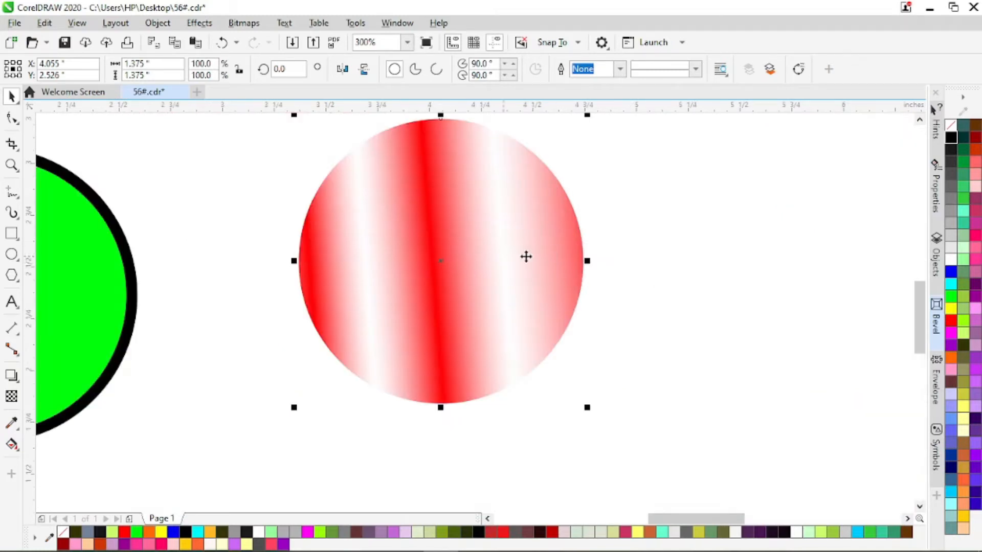
scroll(525, 256, "down", 2)
left_click_drag(498, 247, 385, 257)
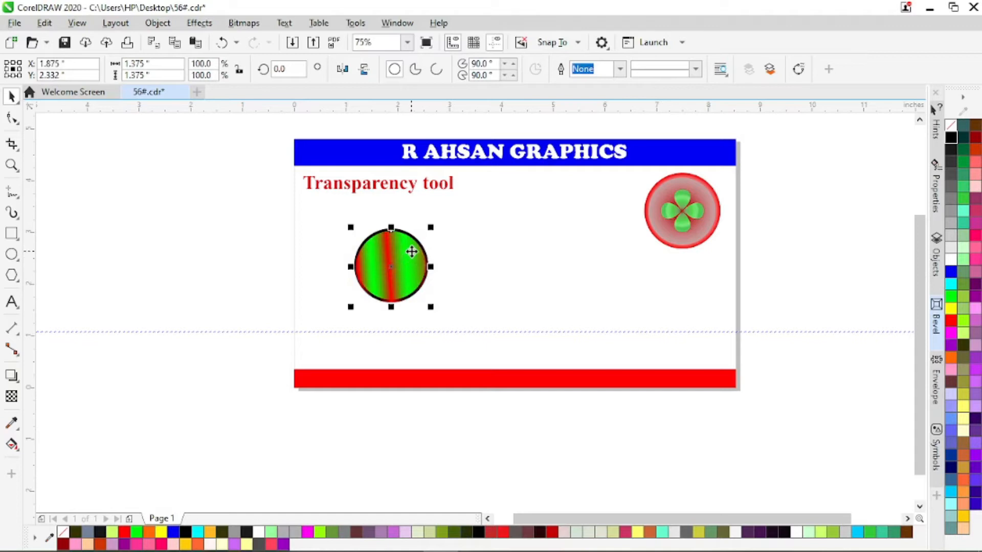
Remove the red circle's fountain transparency and apply a vector pattern transparency instead.
left_click(12, 396)
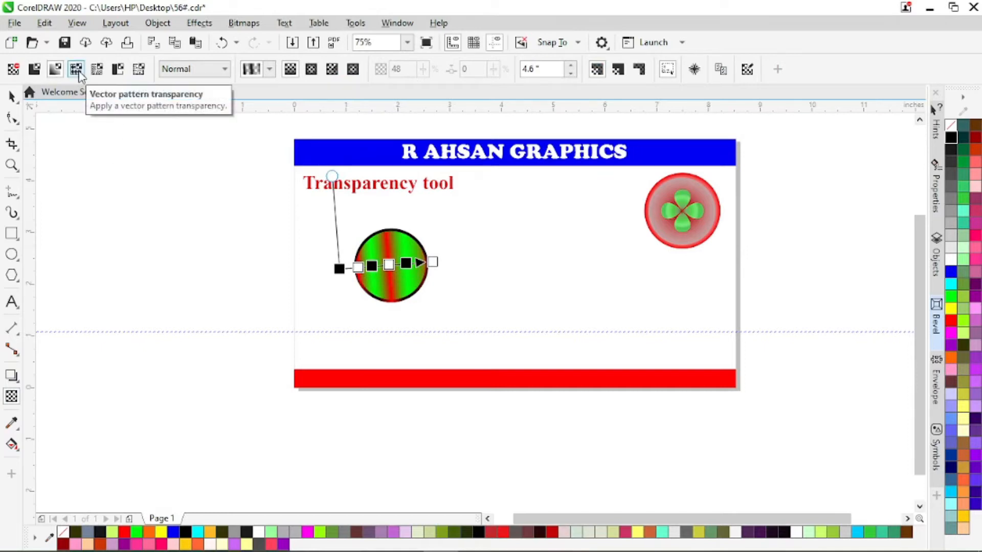
left_click(13, 69)
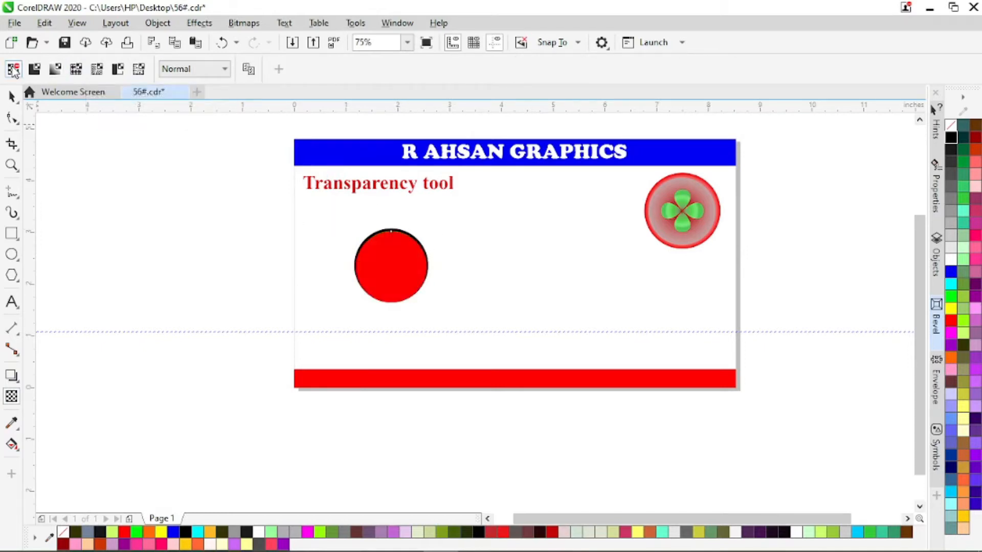
left_click(75, 70)
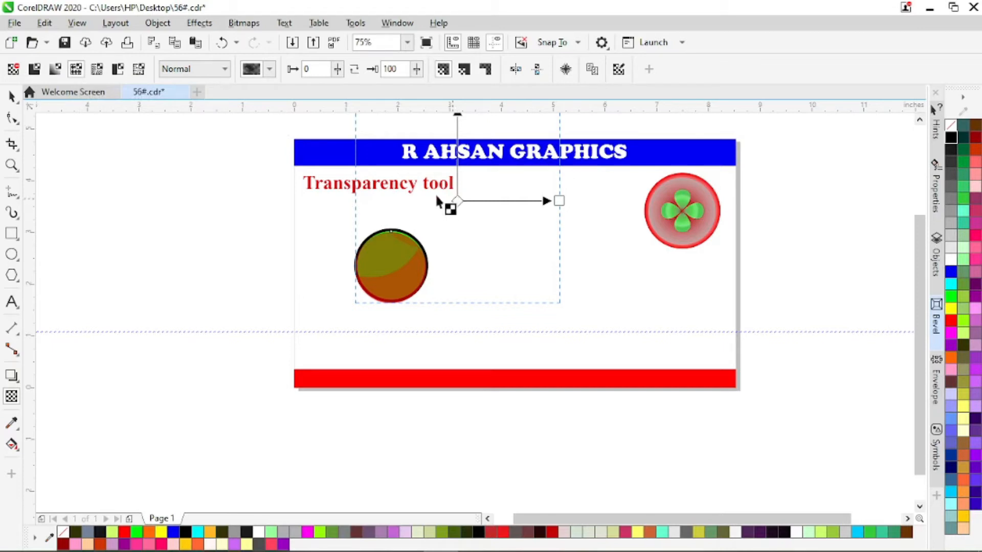
Move the pattern tile's centre onto the red circle and shrink the tile to roughly the circle's size.
left_click_drag(459, 201, 398, 260)
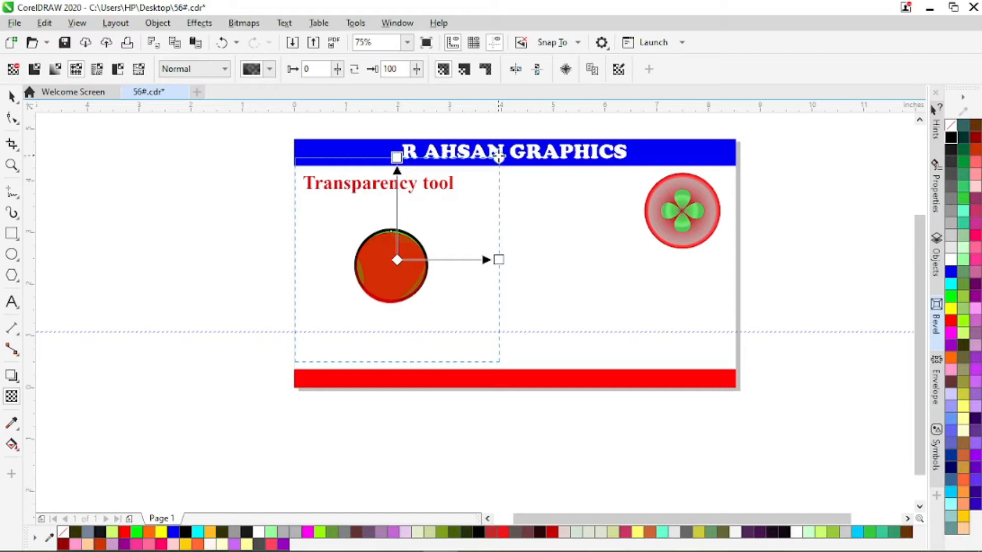
left_click_drag(498, 158, 438, 214)
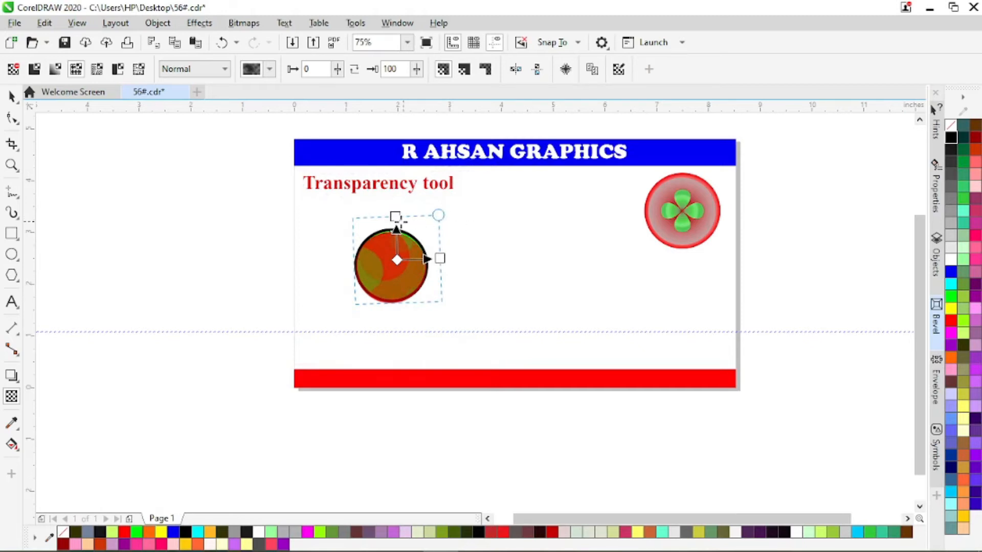
scroll(394, 276, "up", 3)
scroll(389, 263, "up", 2)
scroll(394, 267, "down", 2)
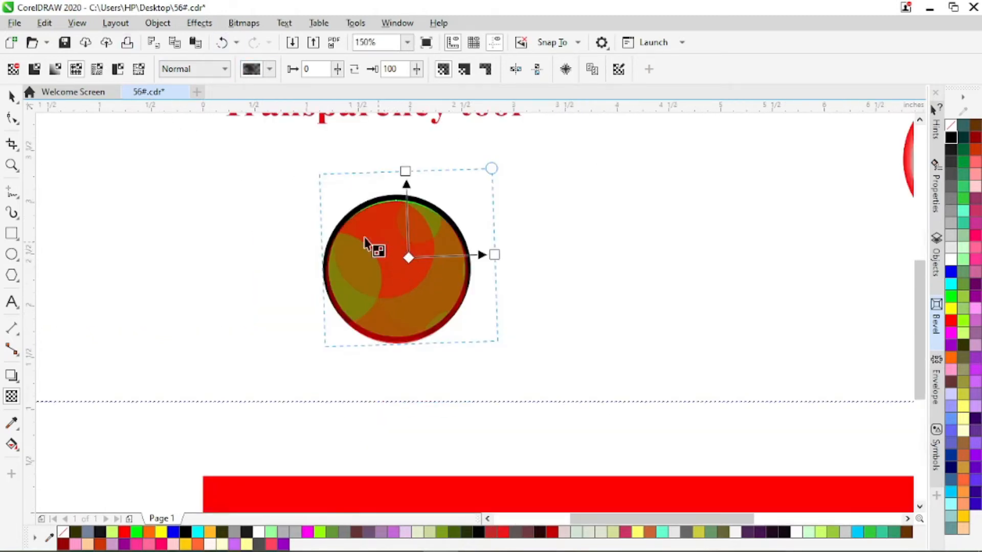
Choose the chain-link fence pattern for the red circle's transparency and scale its tile down to a fine mesh.
left_click(271, 69)
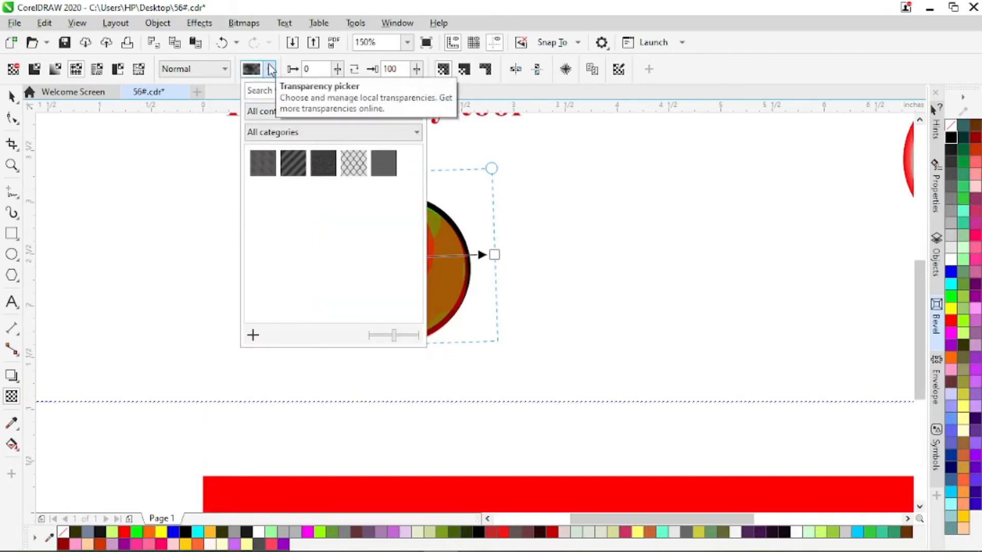
left_click(358, 164)
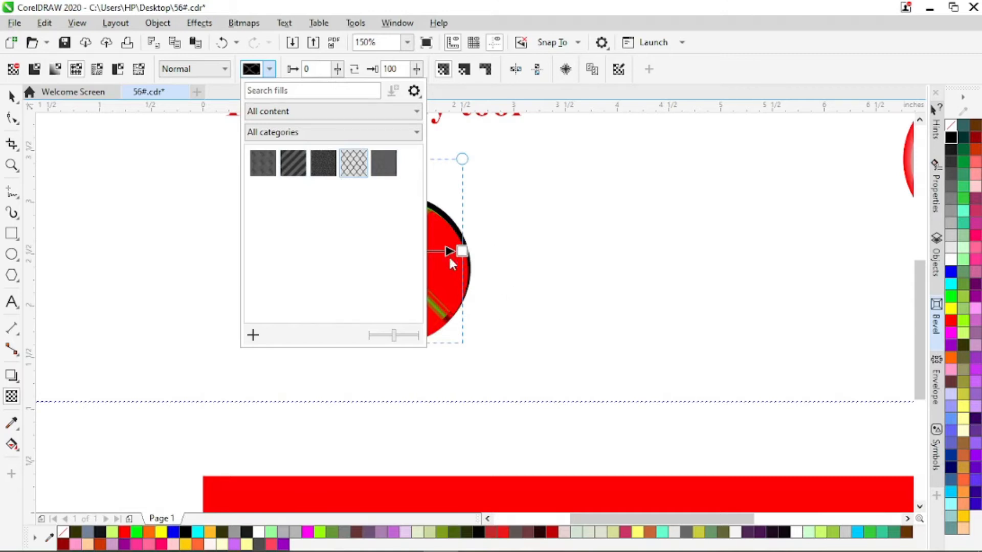
left_click(566, 276)
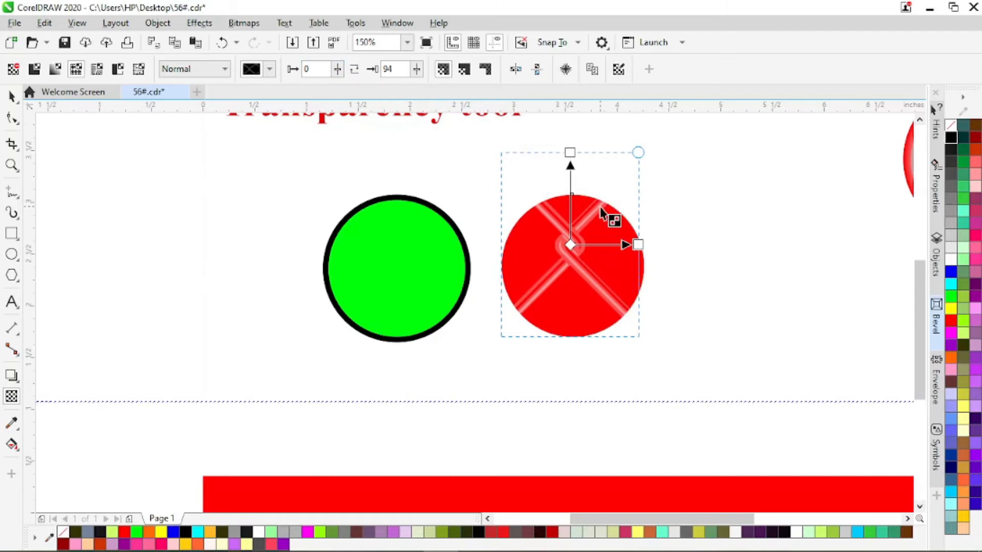
left_click_drag(639, 152, 578, 233)
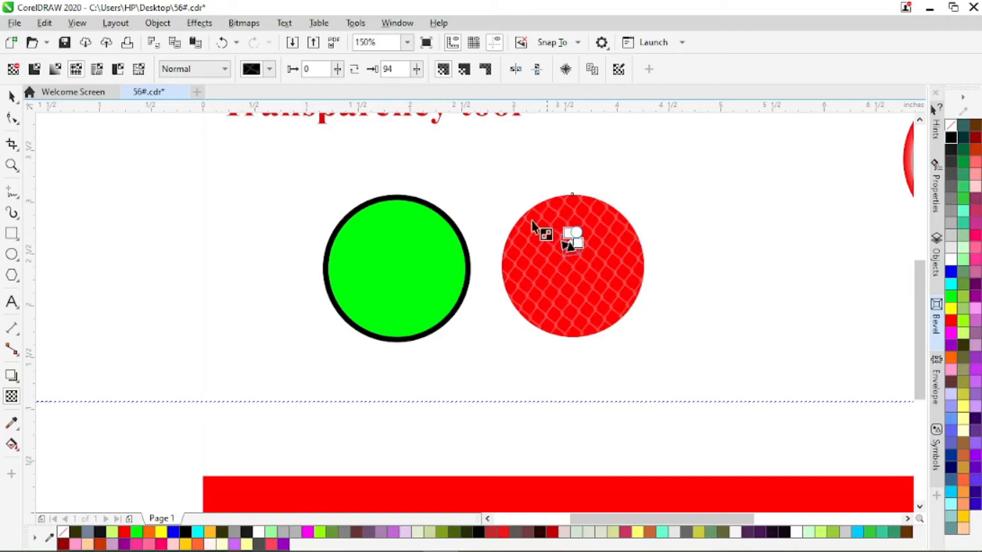
Try foreground transparency values of 54 and 69 on the fence pattern, and settle on 7.
scroll(630, 243, "up", 1)
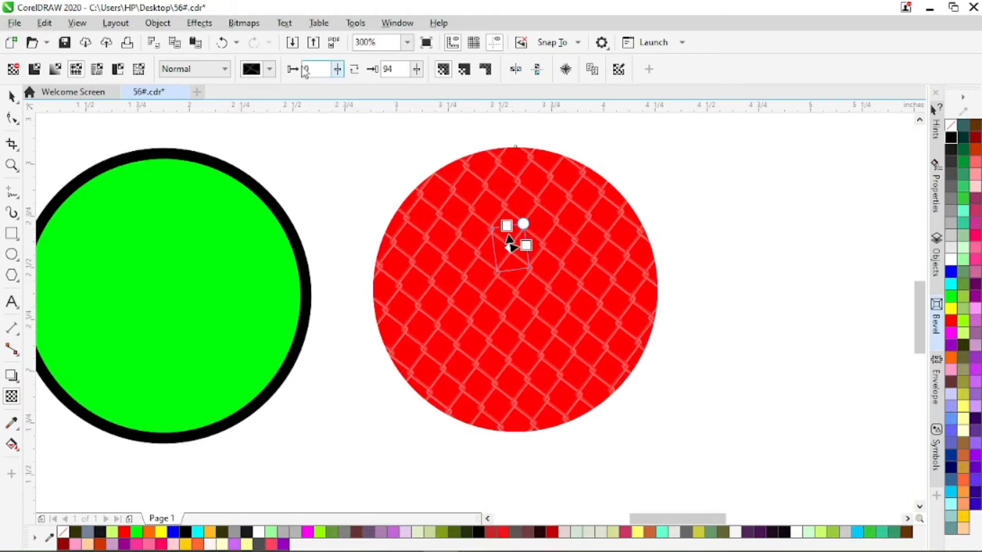
left_click(338, 70)
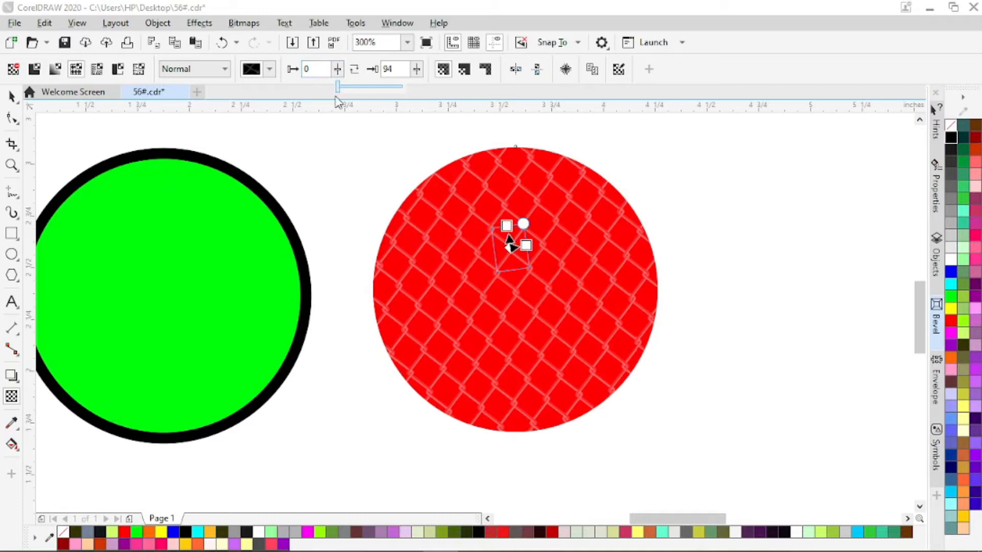
left_click_drag(338, 90, 377, 91)
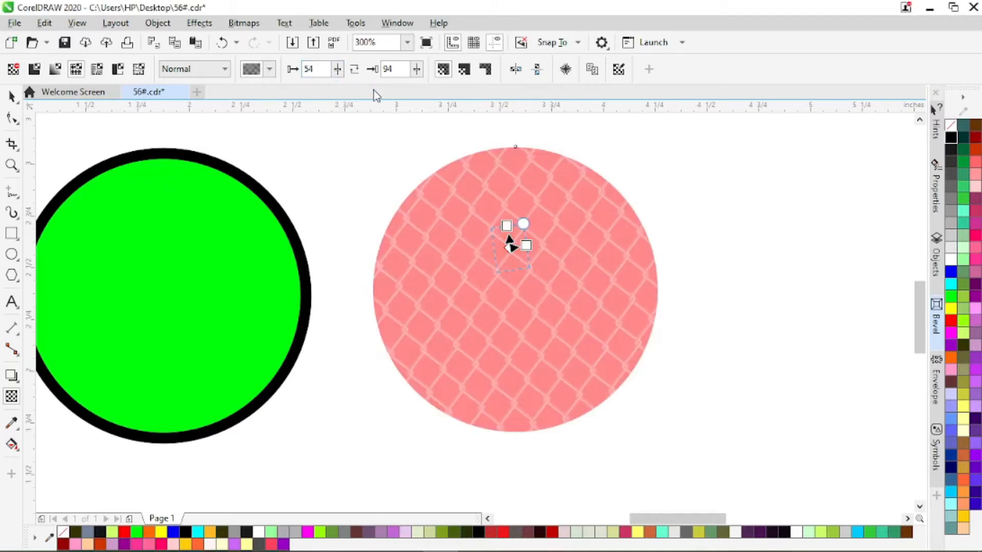
left_click(339, 71)
left_click_drag(338, 90, 356, 95)
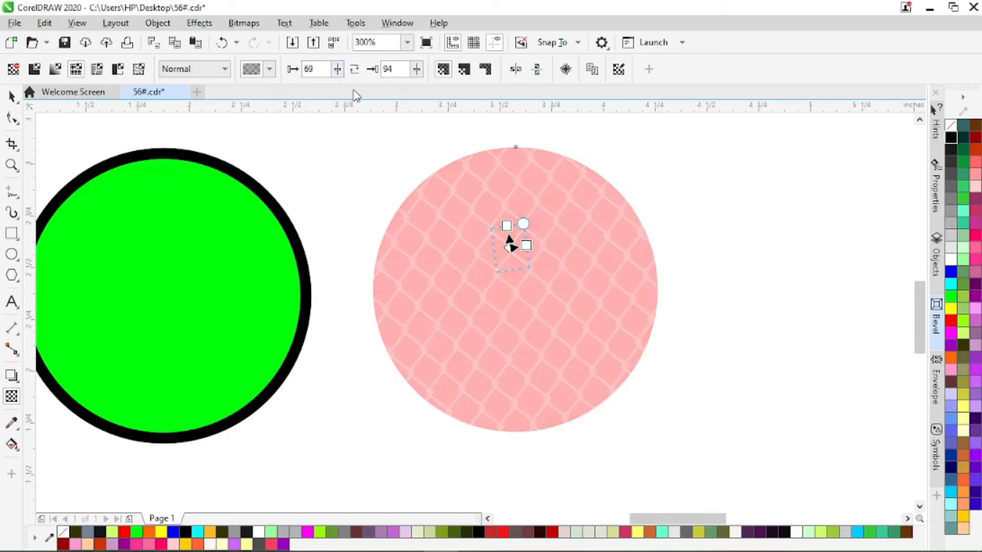
left_click(337, 71)
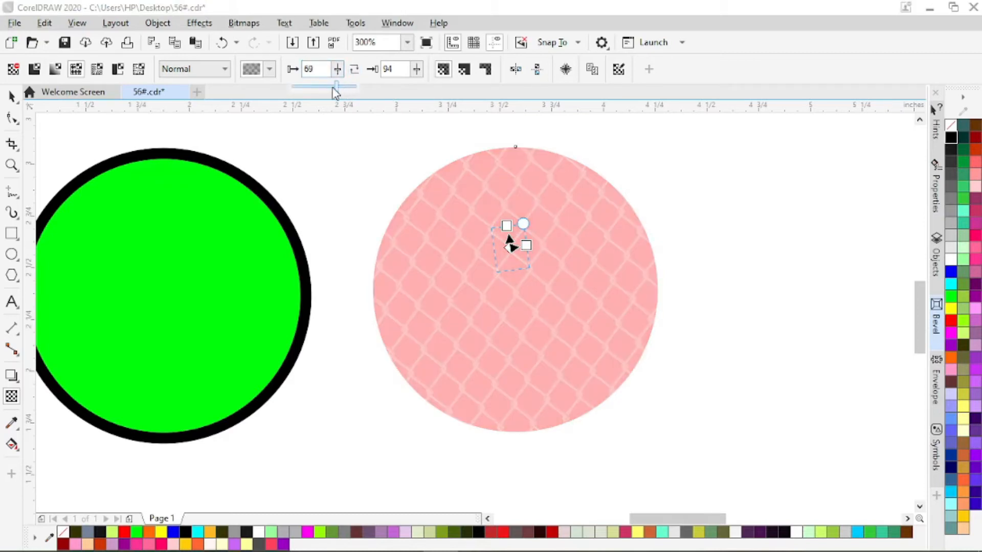
left_click_drag(335, 93, 297, 93)
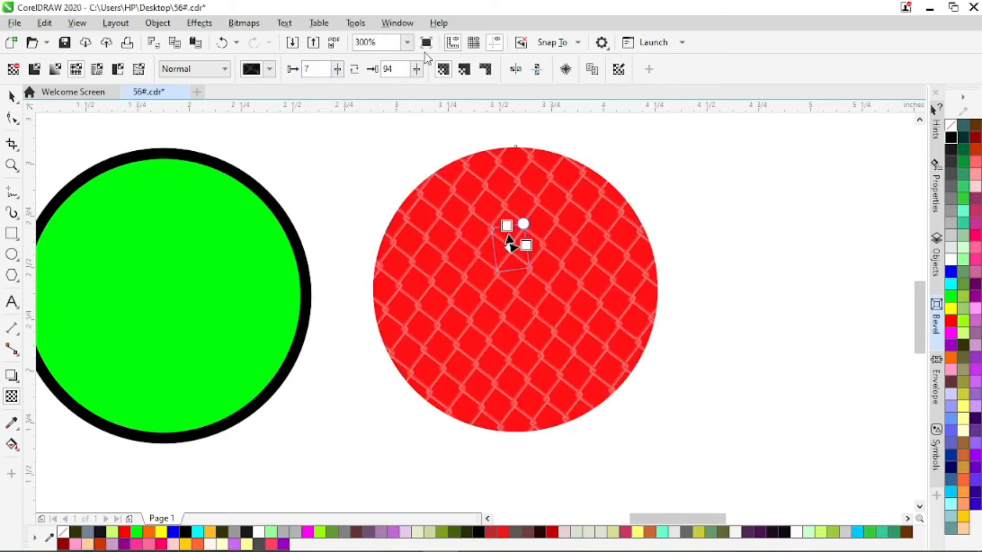
Vary the fence pattern's background transparency through 28, 23 and 47, and settle on 81.
left_click(417, 69)
left_click_drag(413, 87, 377, 103)
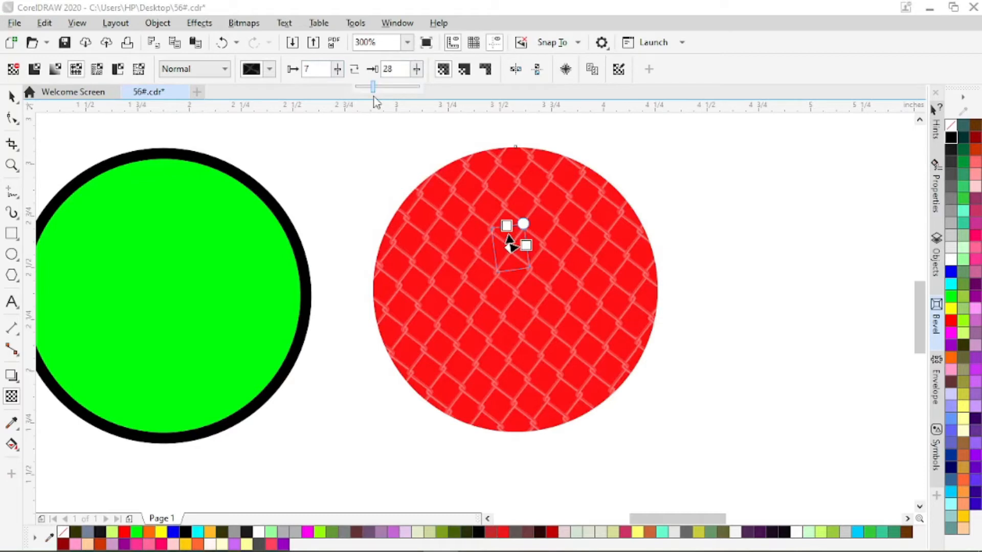
left_click(418, 71)
mouse_move(416, 87)
left_mouse_down()
mouse_move(402, 89)
mouse_move(424, 91)
left_mouse_up()
left_click(416, 72)
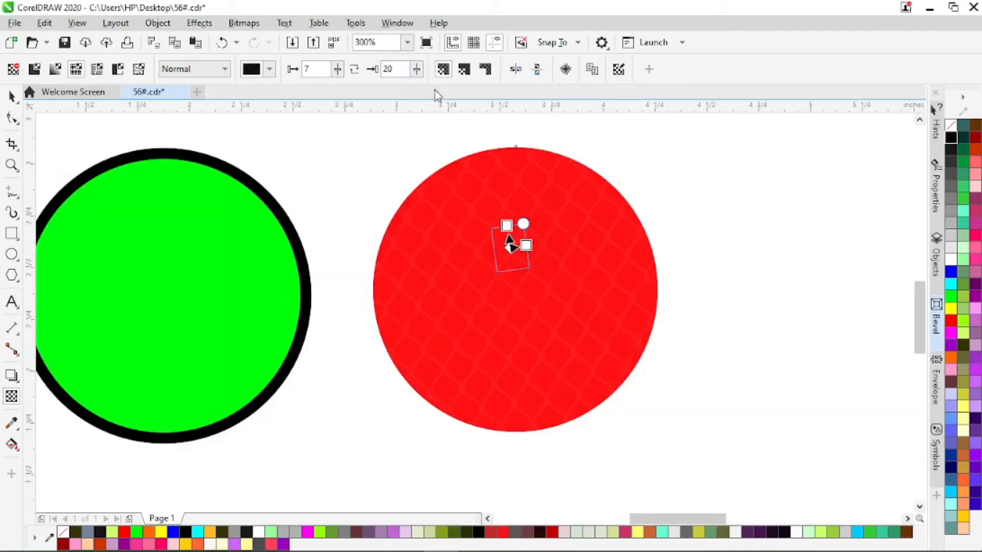
left_click(417, 73)
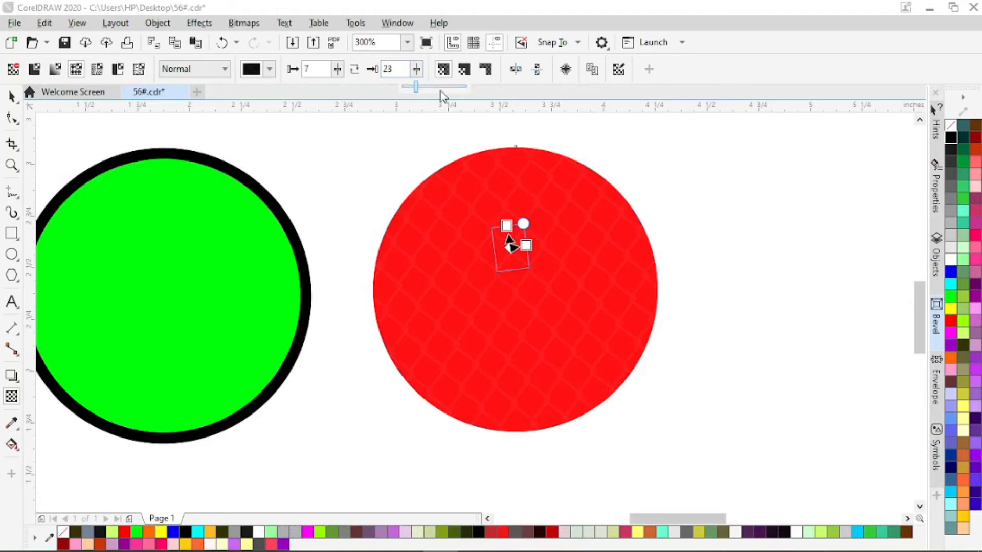
left_click(443, 93)
left_click(418, 77)
left_click(435, 85)
left_click(452, 93)
left_click(420, 71)
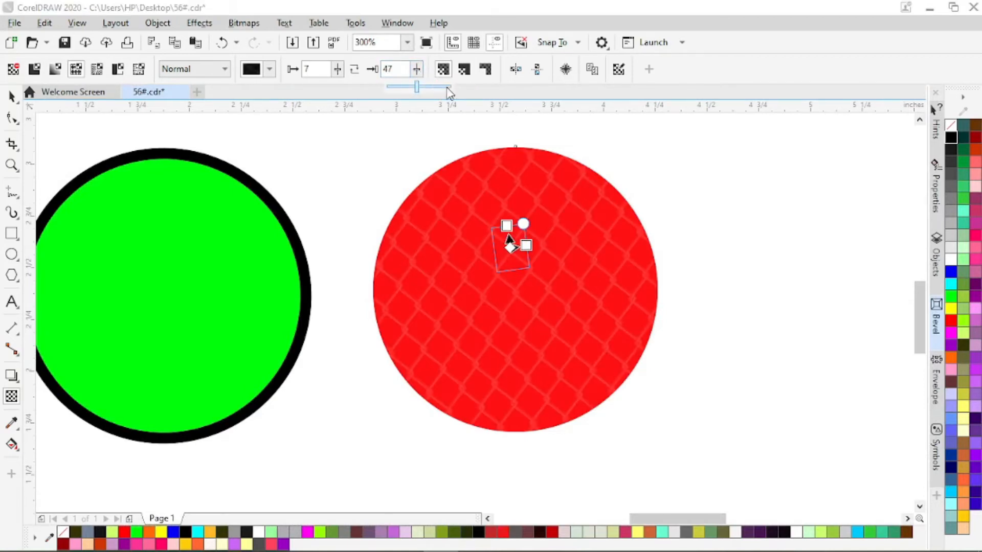
left_click(443, 92)
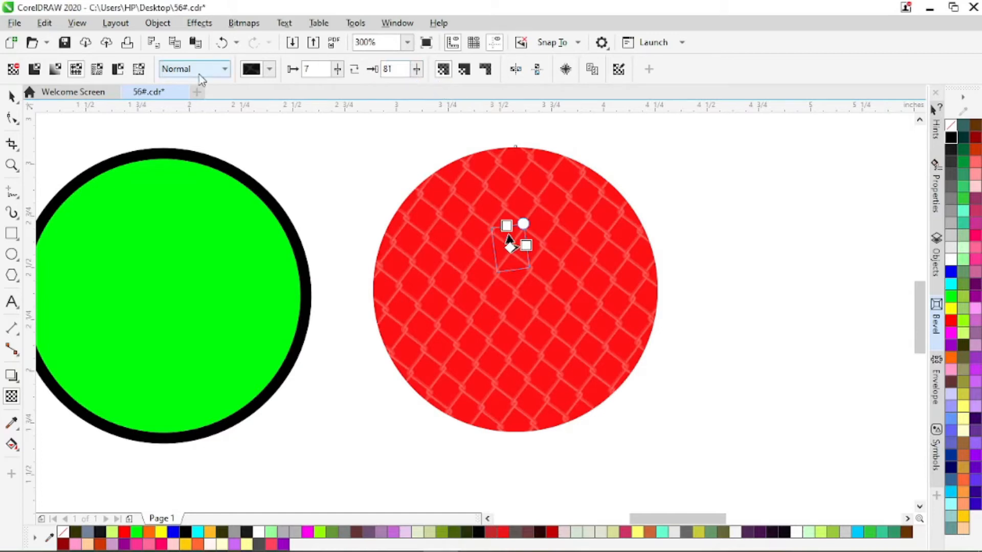
Browse the vector pattern library by filtering it to the Geometric category and switching to the Metal category.
left_click(269, 70)
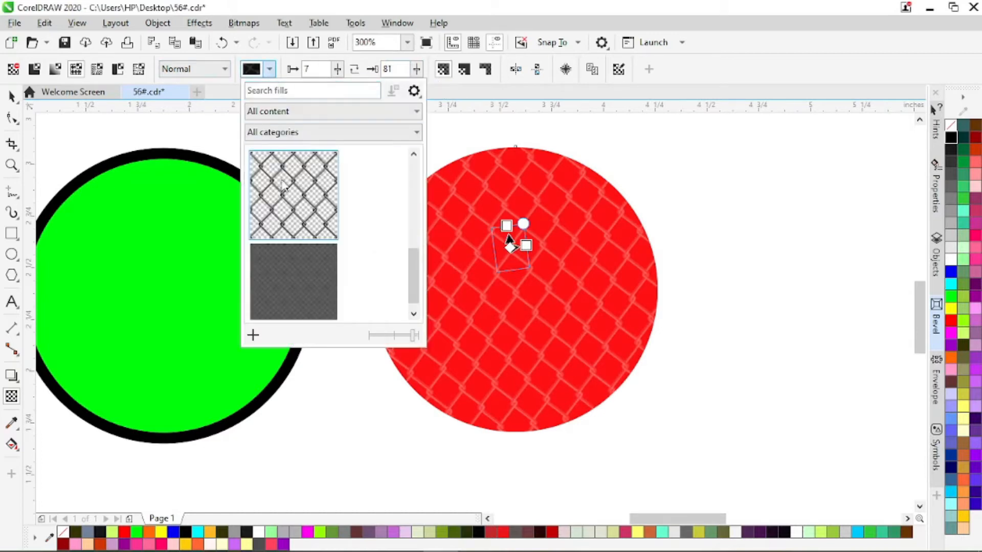
scroll(300, 205, "up", 5)
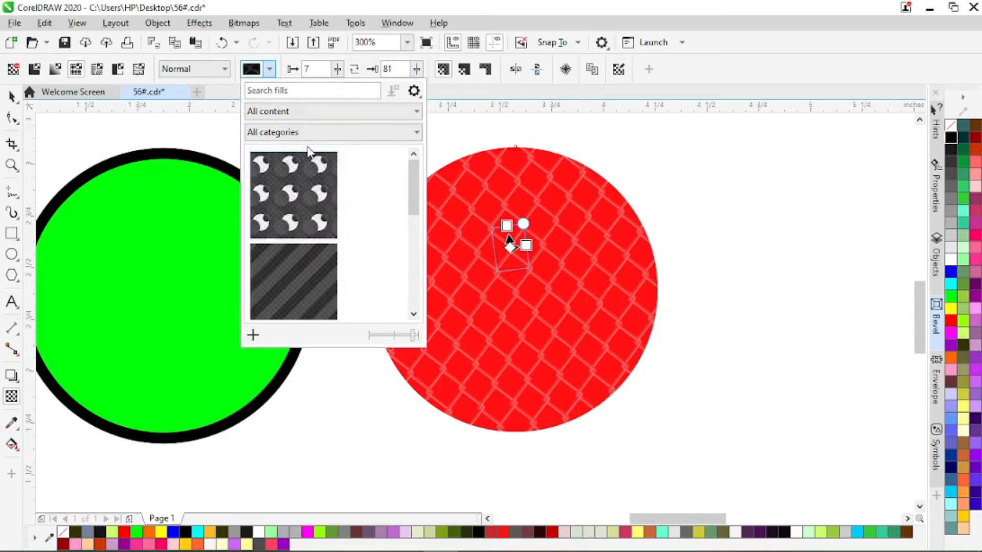
left_click(320, 133)
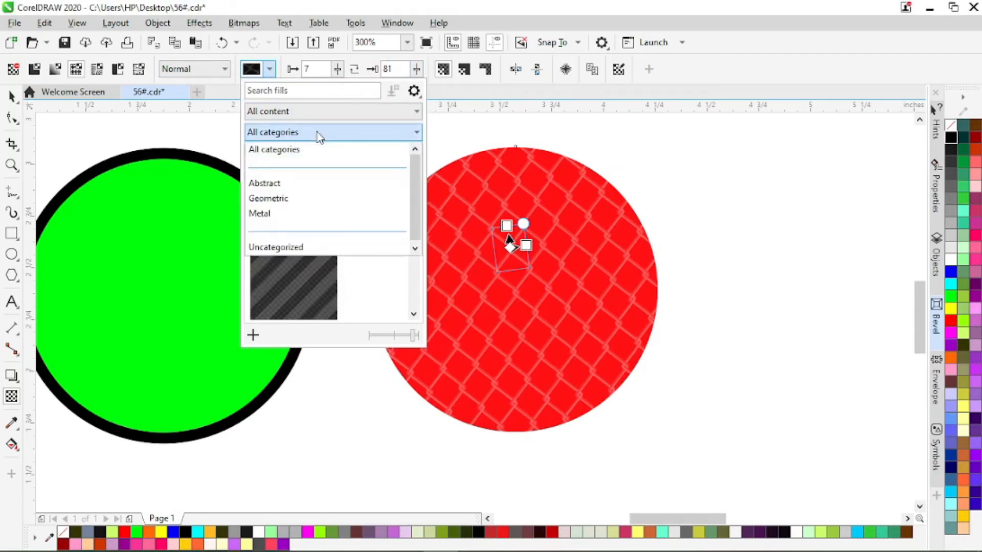
left_click(289, 199)
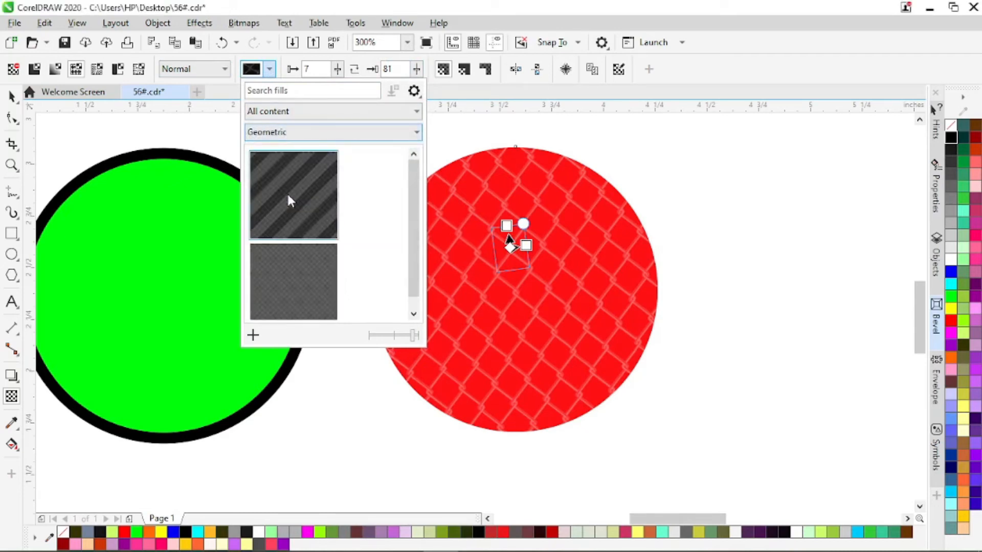
left_click(320, 134)
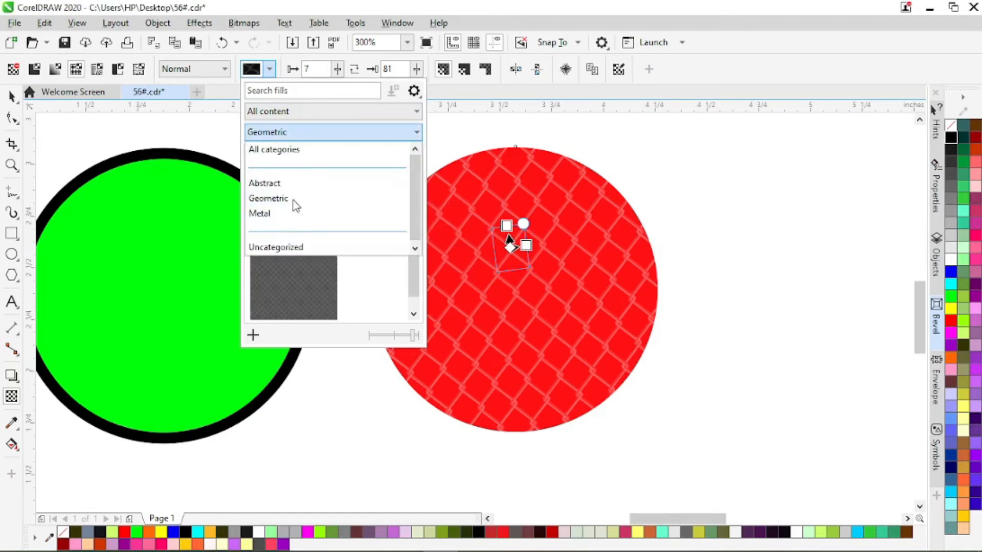
left_click(290, 212)
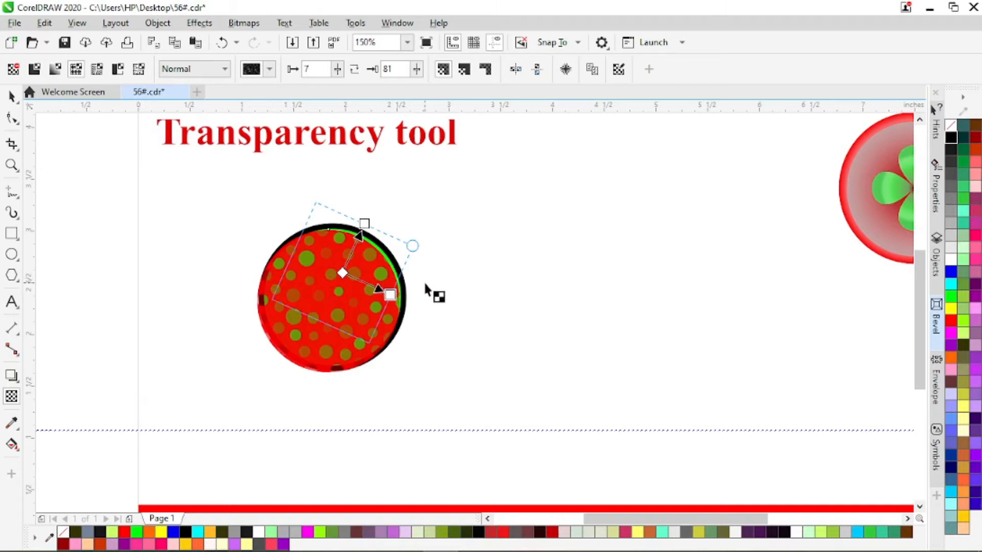
Toggle horizontal mirroring of the dotted pattern's transparency tiles and turn on their vertical mirroring.
left_click(516, 69)
left_click(516, 70)
left_click(516, 70)
left_click(537, 70)
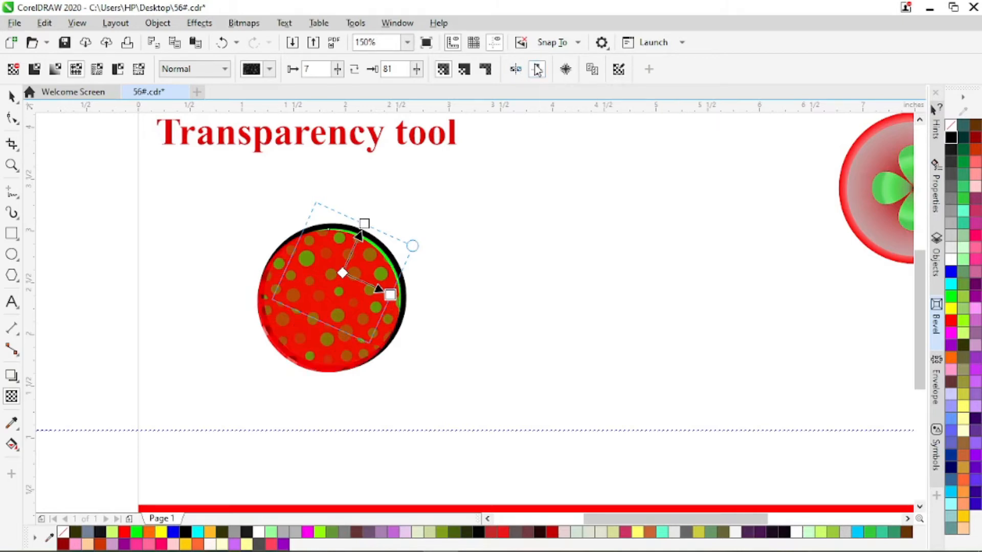
Undo the toggled vertical mirroring of the dotted transparency tiles, and move the dotted red circle clear of the green circle.
left_click(537, 70)
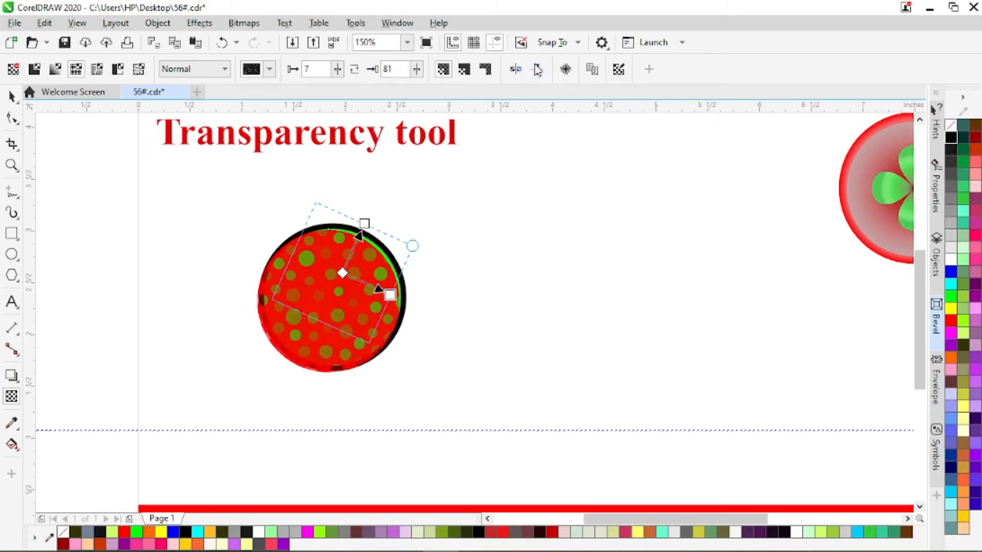
key("ctrl+z")
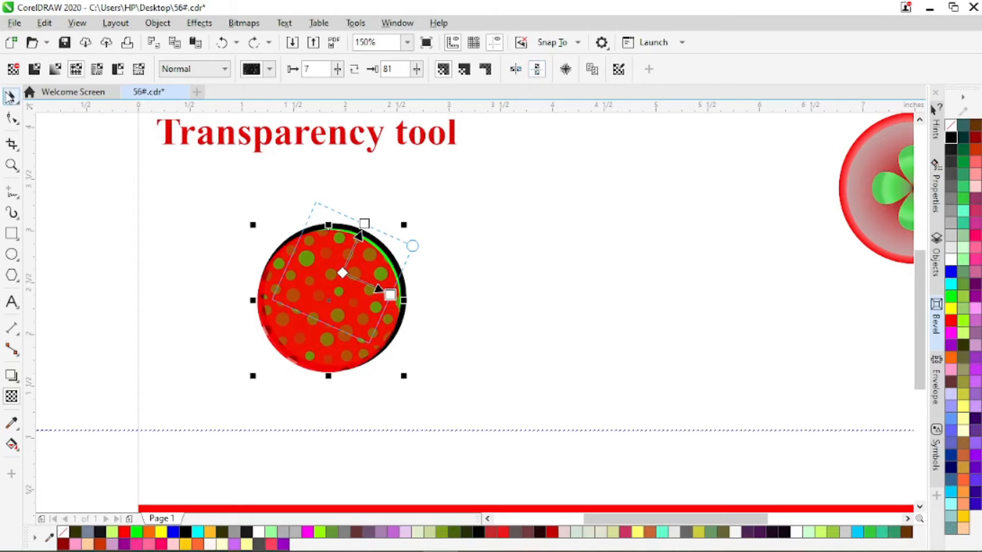
left_click(10, 97)
left_click_drag(373, 286, 540, 242)
scroll(531, 252, "down", 2)
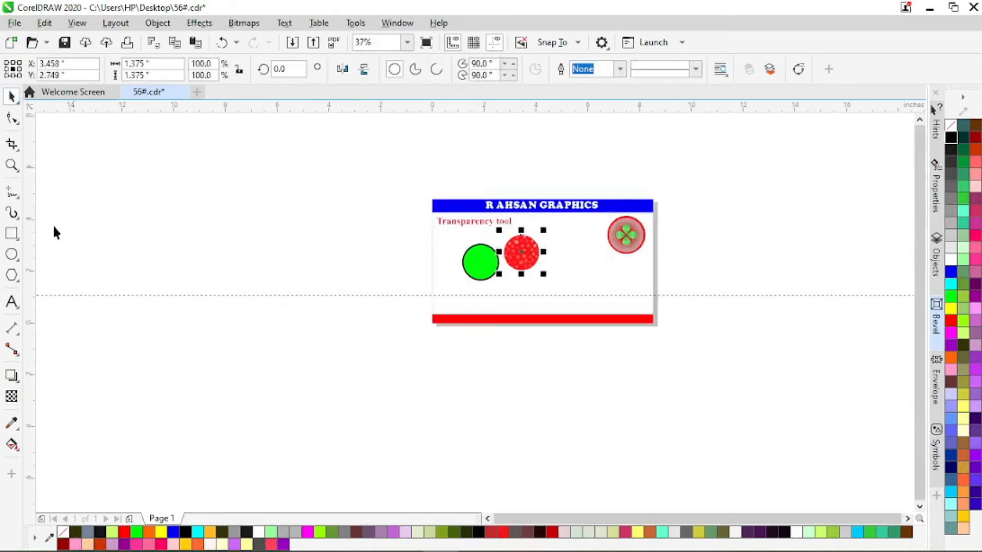
Draw a rectangle about 4.3 by 6.75 inches in the empty area left of the page and fill it yellow.
left_click_drag(278, 206, 390, 380)
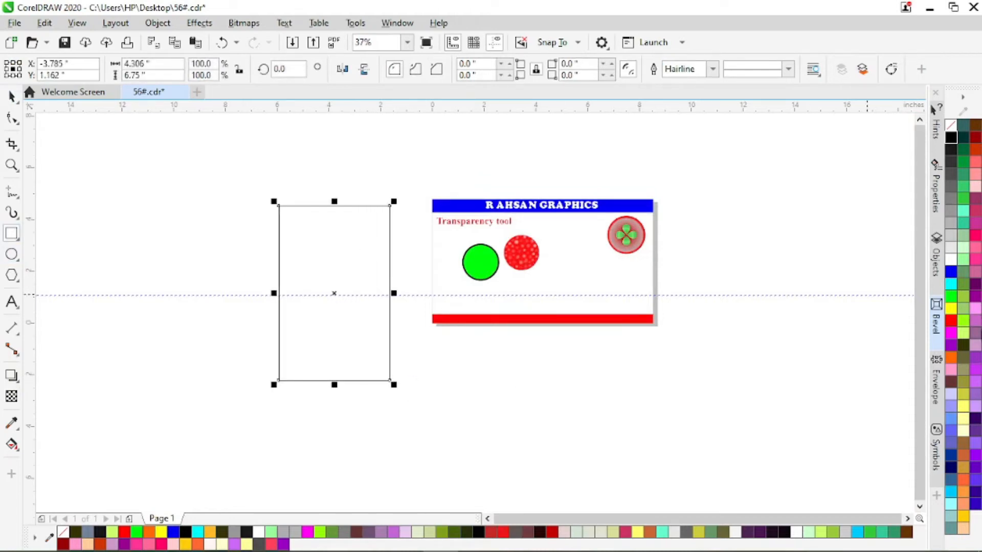
left_click(951, 309)
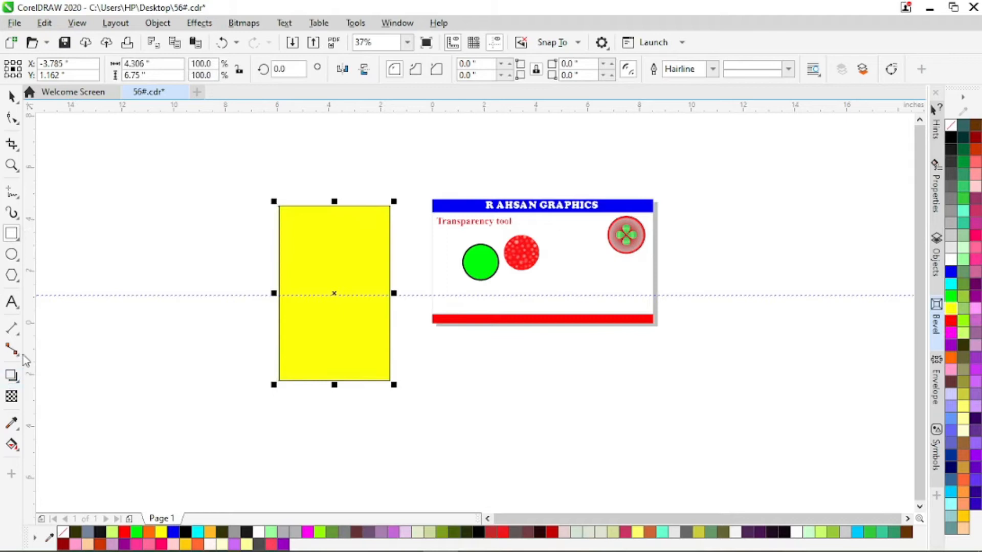
Give the rectangle a near-vertical linear fountain fill from yellow through green and white to red, extending both ends beyond the shape.
key("g")
left_click_drag(342, 229, 309, 454)
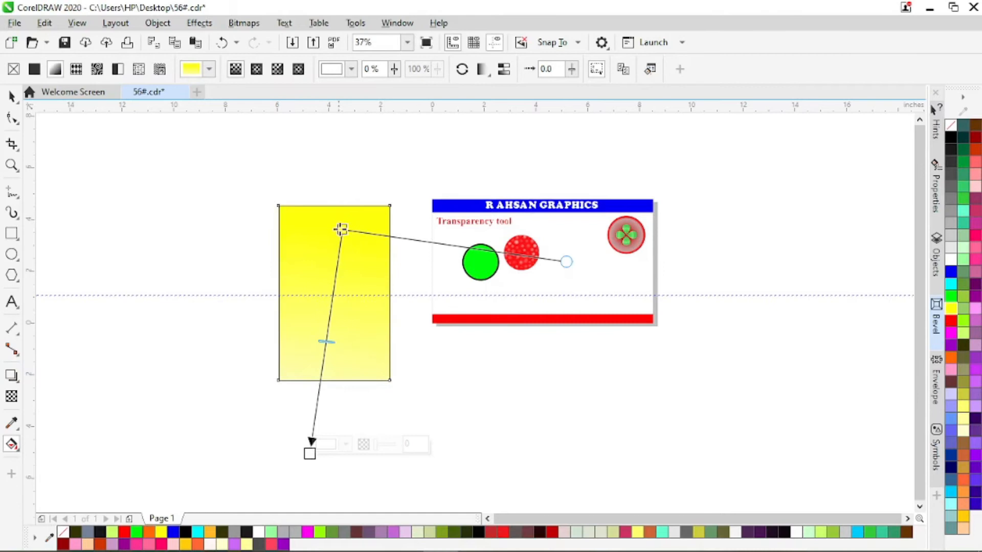
left_click_drag(341, 229, 350, 202)
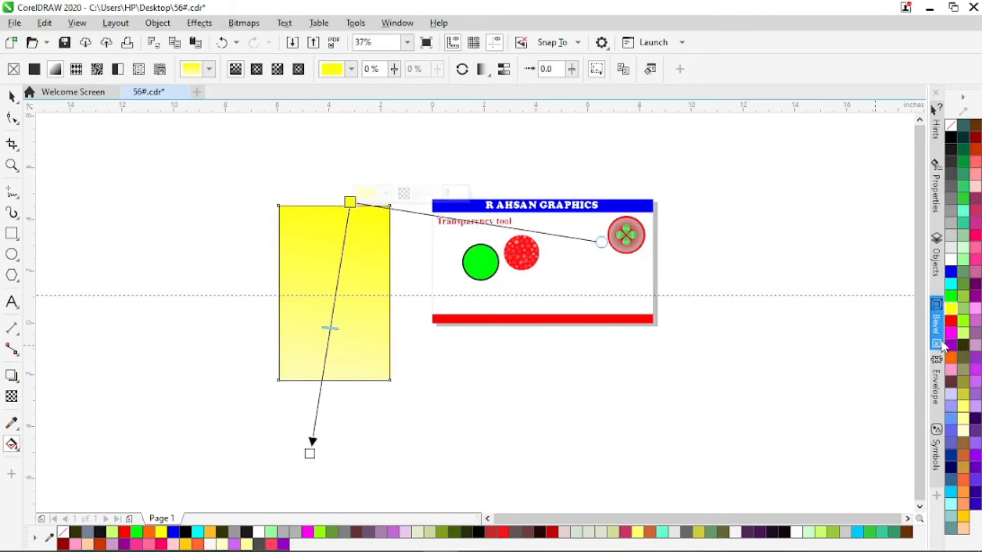
left_click_drag(951, 322, 310, 455)
left_click_drag(952, 302, 333, 308)
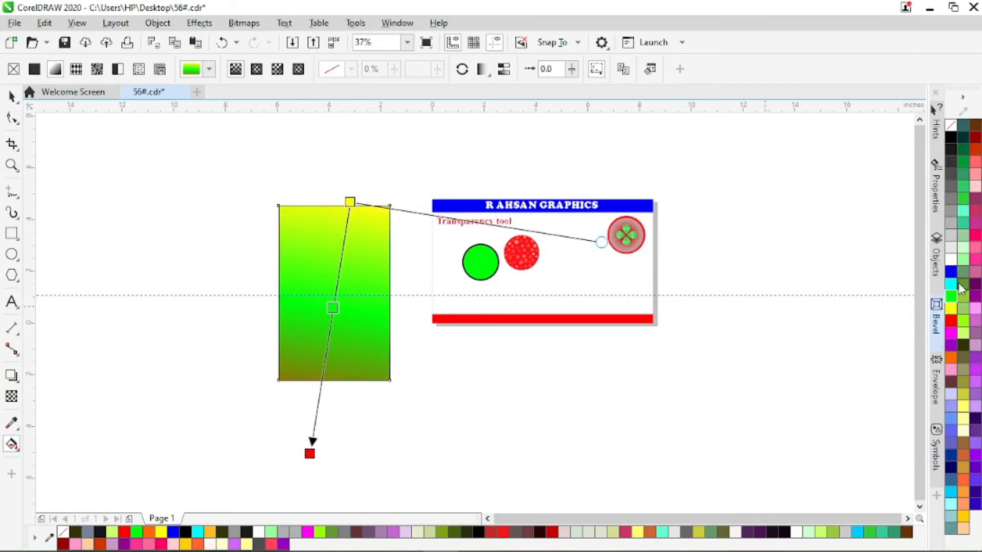
left_click_drag(951, 268, 327, 386)
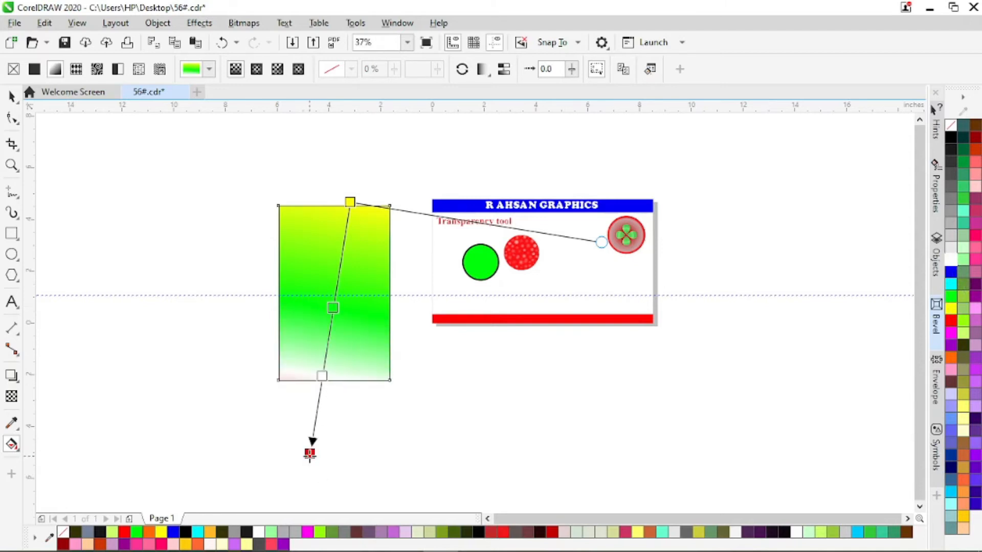
left_click_drag(309, 454, 299, 474)
left_click_drag(350, 202, 365, 180)
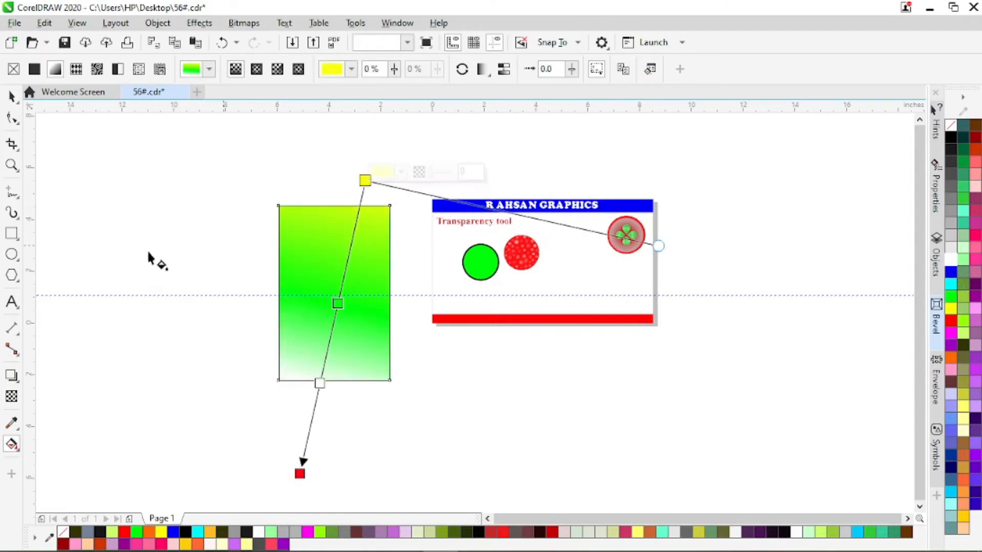
Round the rectangle's corners to 0.5 inch and move it up and farther left from the page.
left_click(11, 97)
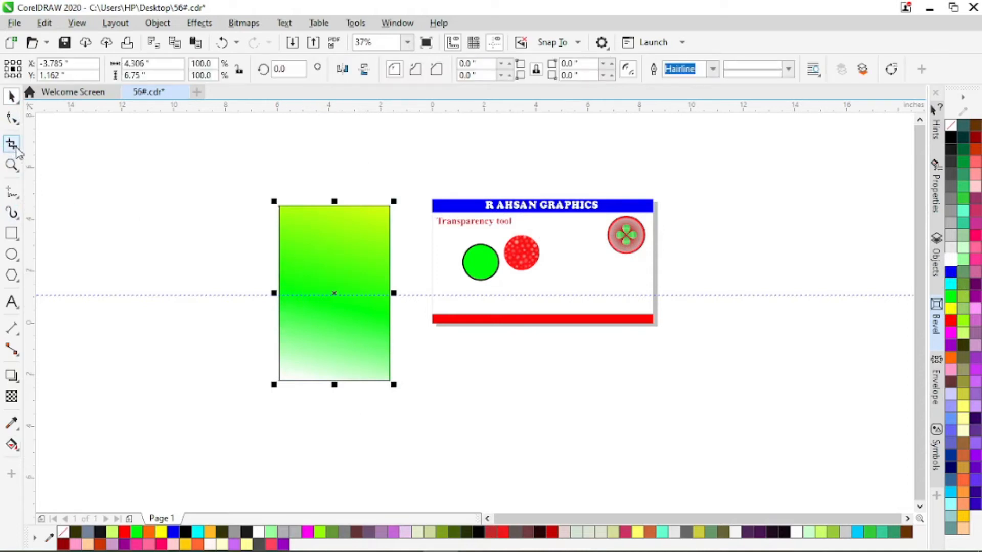
left_click(7, 123)
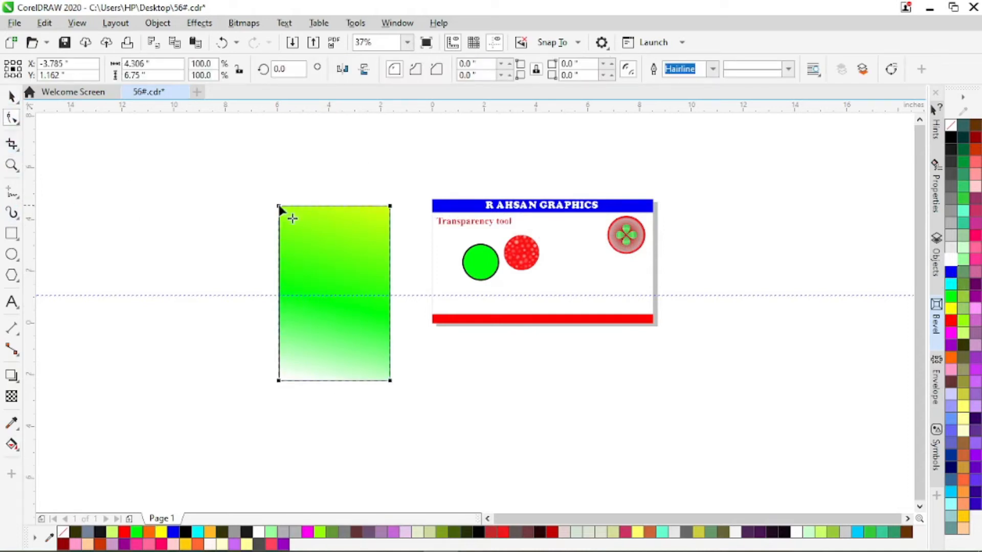
left_click_drag(280, 210, 282, 220)
left_click(11, 96)
left_click_drag(353, 263, 294, 237)
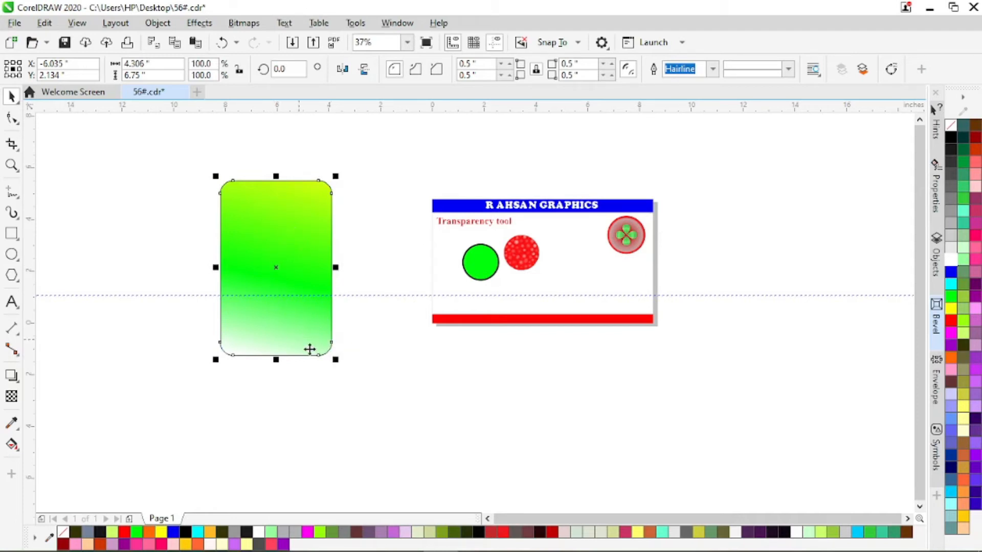
Pull the four-petal flower off the red badge to the space beside the page, and shift the badge's grey circle aside.
scroll(281, 272, "up", 4)
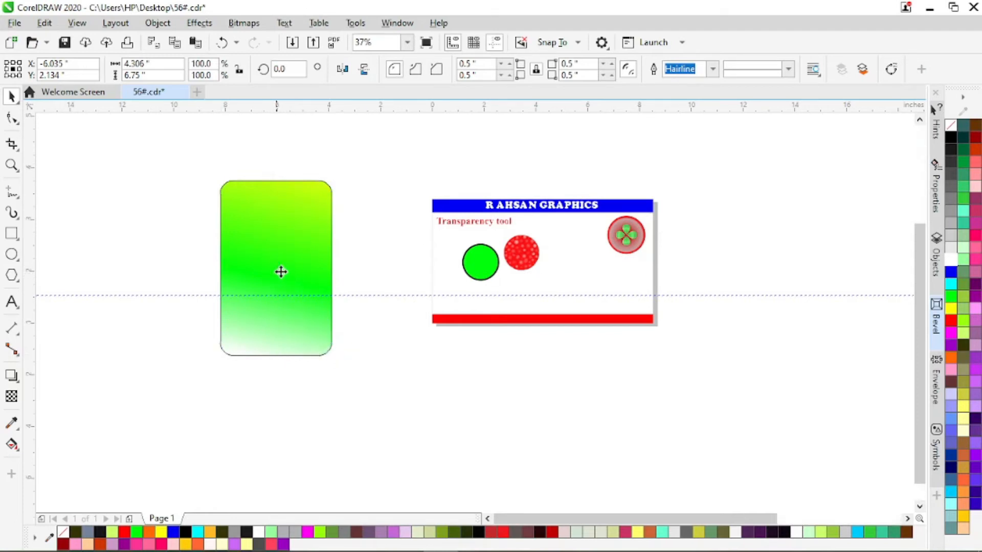
scroll(281, 272, "down", 4)
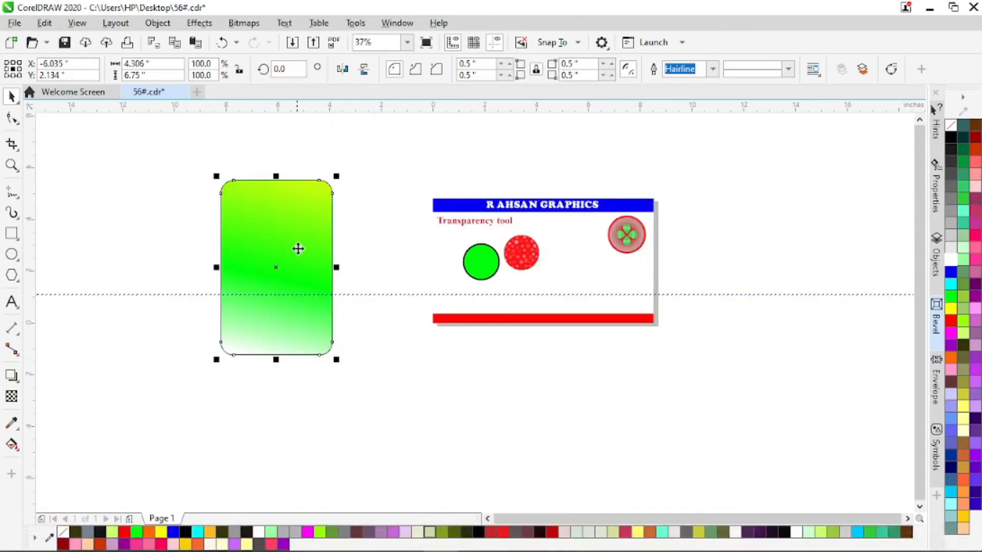
left_click_drag(626, 234, 400, 235)
left_click(635, 234)
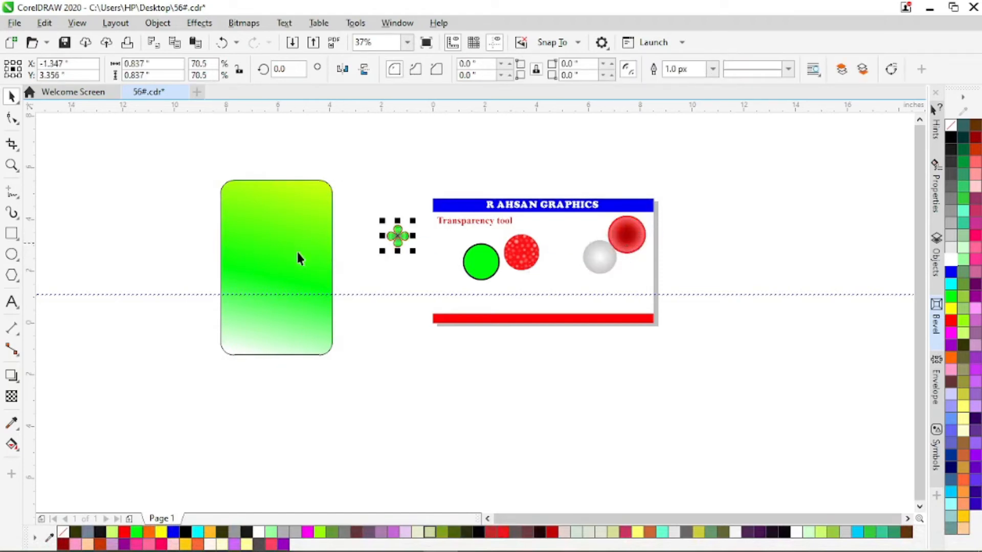
Fill the rounded rectangle red and apply a near-vertical linear fountain fill ending in dark olive below it.
left_click(289, 224)
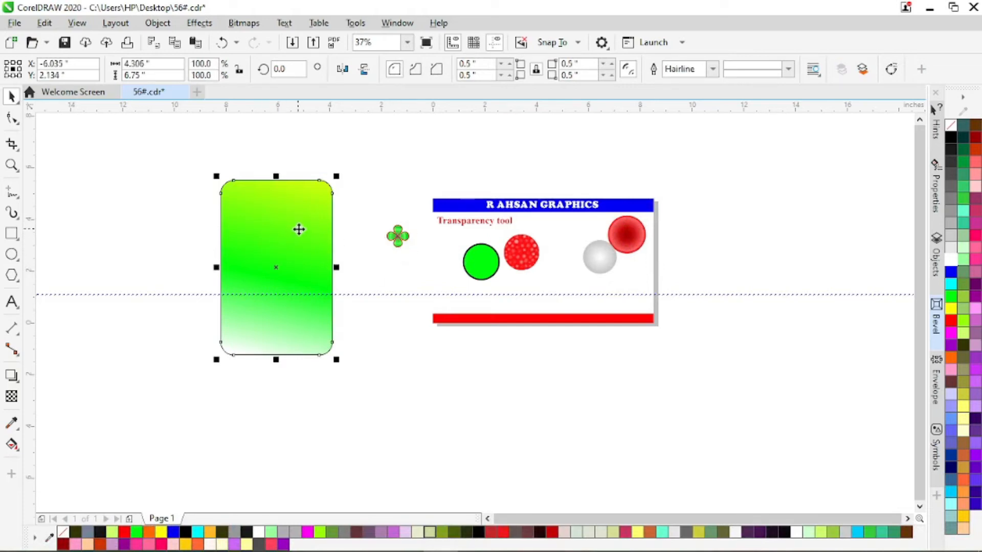
left_click(953, 321)
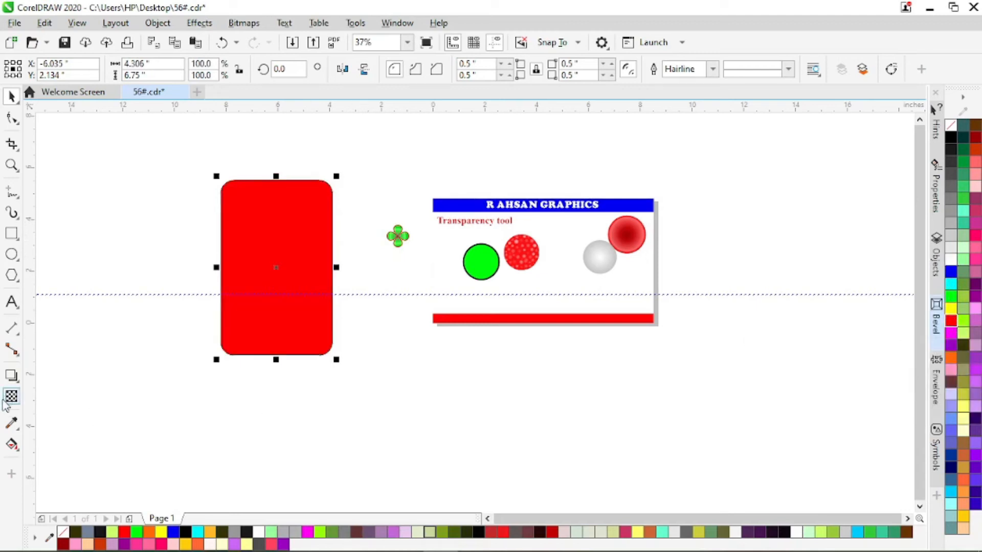
key("g")
left_click_drag(294, 179, 274, 408)
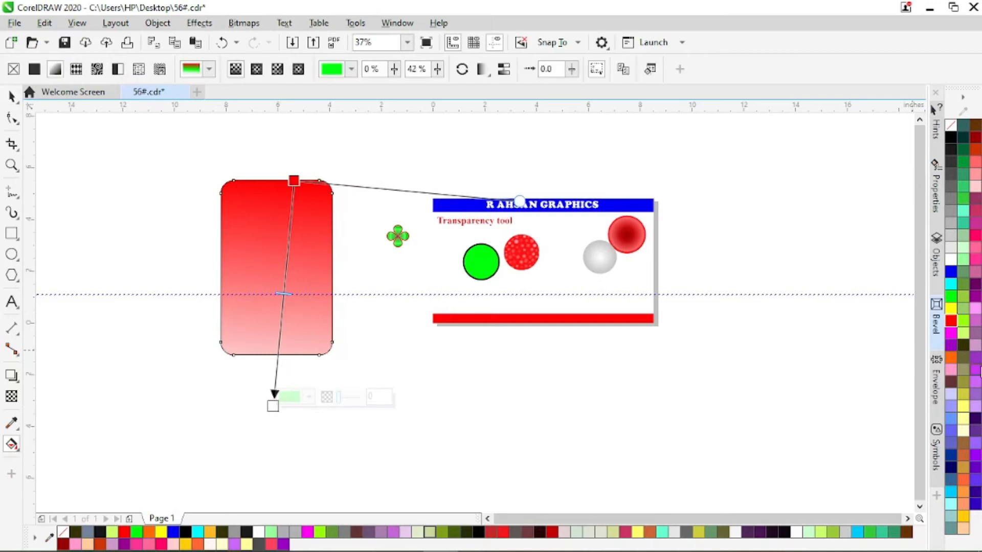
left_click_drag(966, 349, 273, 406)
Add deep pink and pale pink colour stops to the rectangle's fountain fill, placing the pale one above the deep one.
left_click_drag(975, 235, 286, 262)
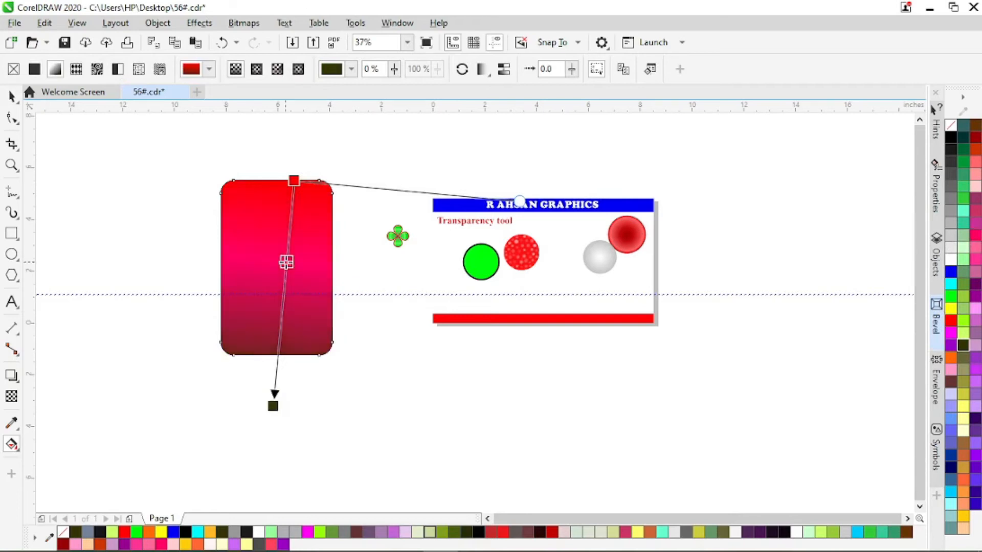
left_click_drag(977, 190, 289, 228)
left_click_drag(287, 262, 282, 315)
left_click_drag(289, 228, 288, 246)
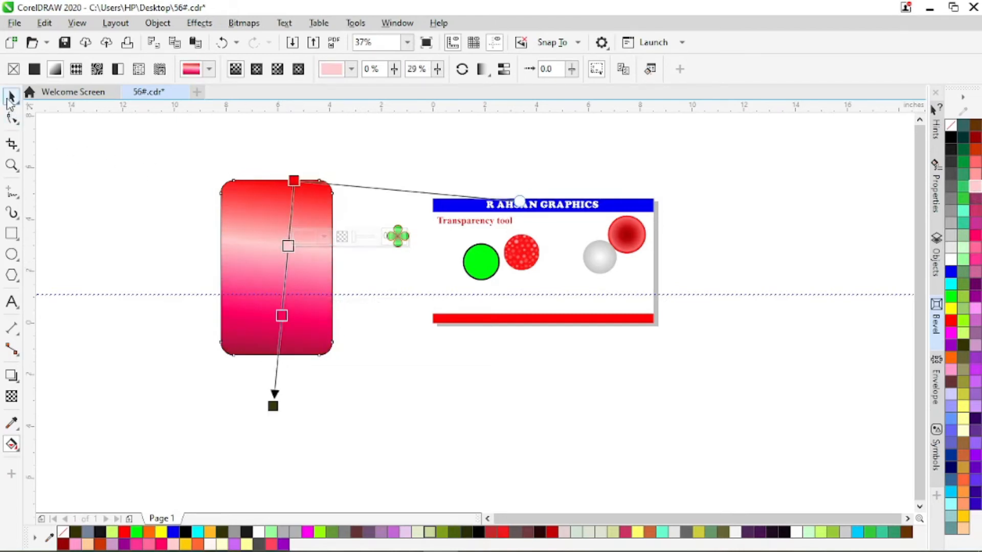
Move the flower to the left of the rounded rectangle and repeat-duplicate it sideways into an edge-to-edge row of five.
left_click(10, 97)
left_click_drag(397, 239, 151, 209)
left_click(149, 210)
left_click_drag(134, 209, 175, 215)
key("ctrl+r")
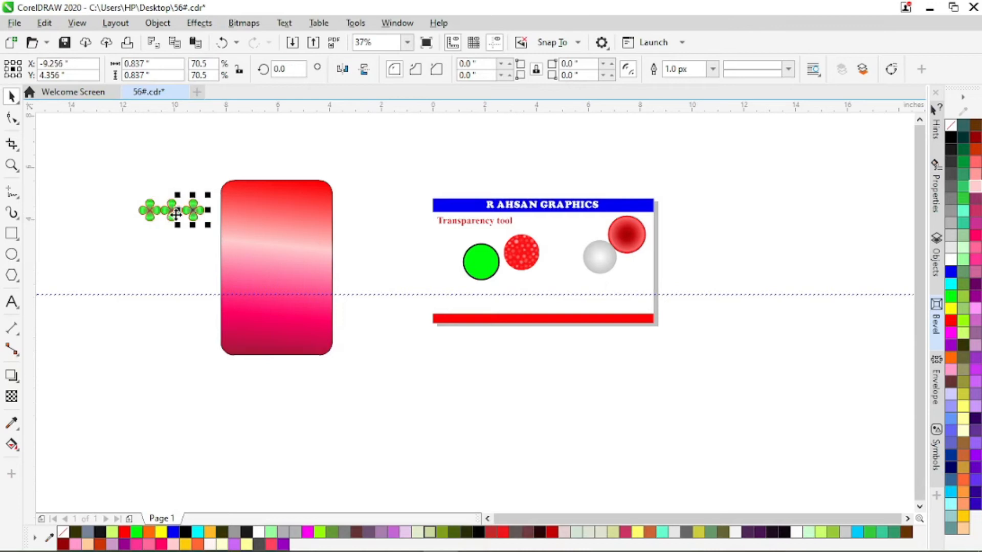
key("ctrl+r")
key("ctrl+r")
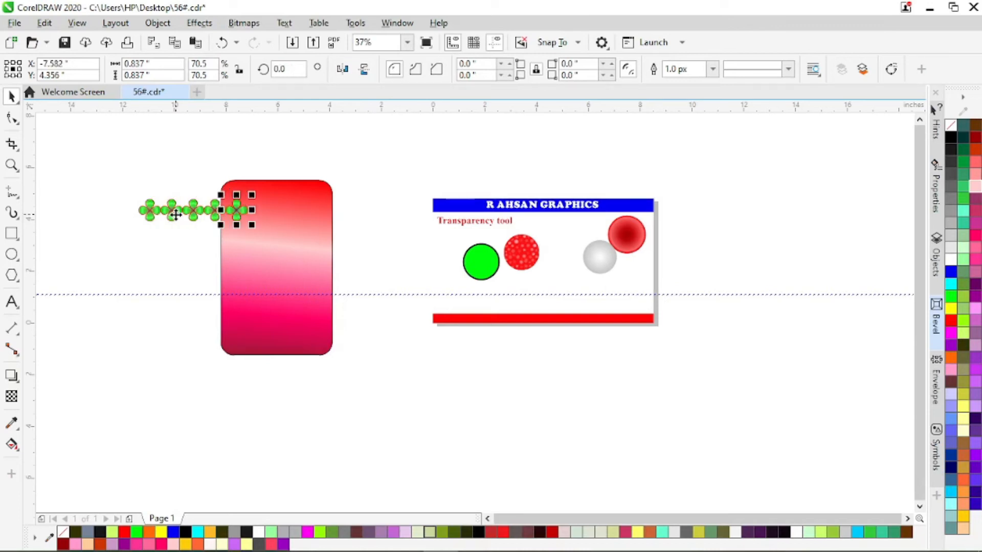
Select the flower row, duplicate it directly below, and repeat the duplication to build a grid of eight rows.
left_click_drag(112, 182, 287, 228)
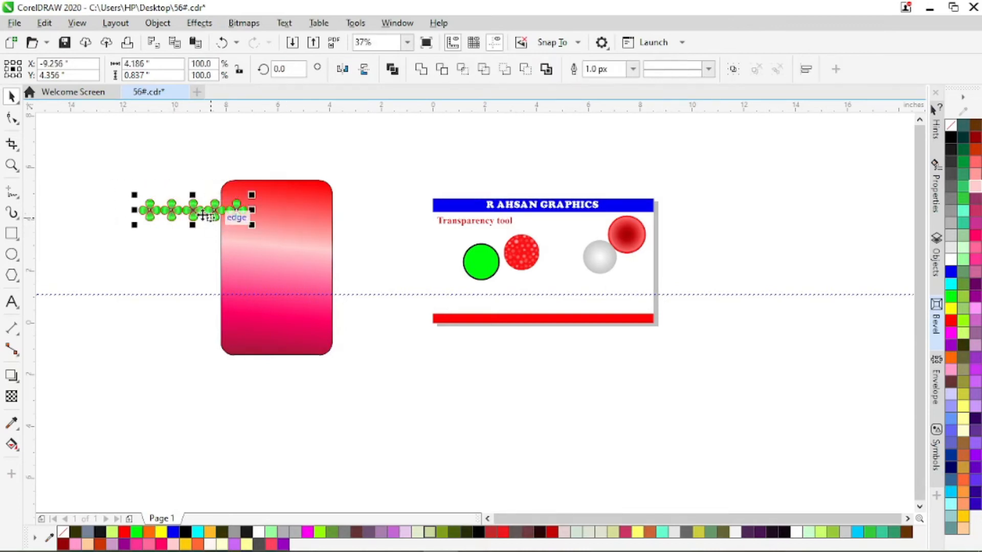
left_click(196, 214)
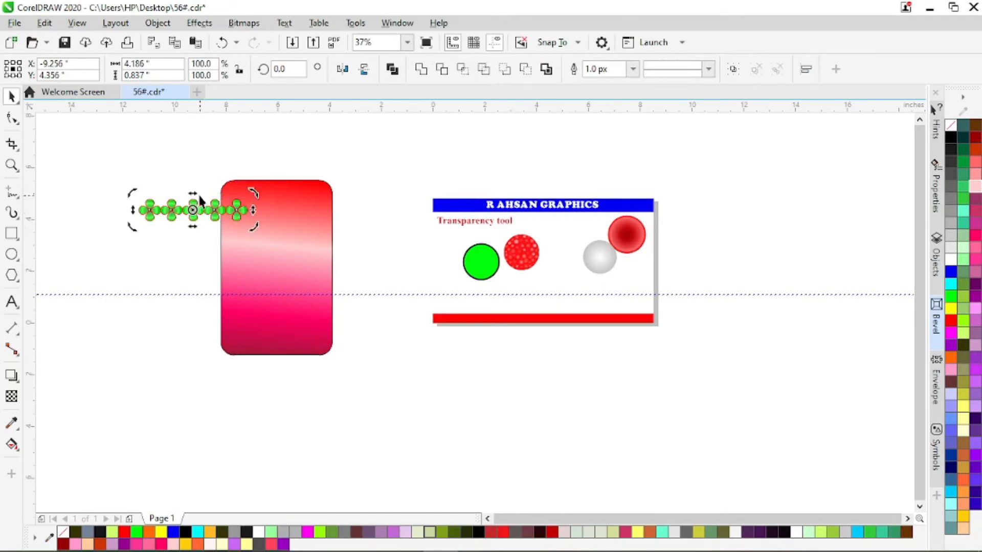
left_click(184, 210)
left_click_drag(193, 195, 188, 233)
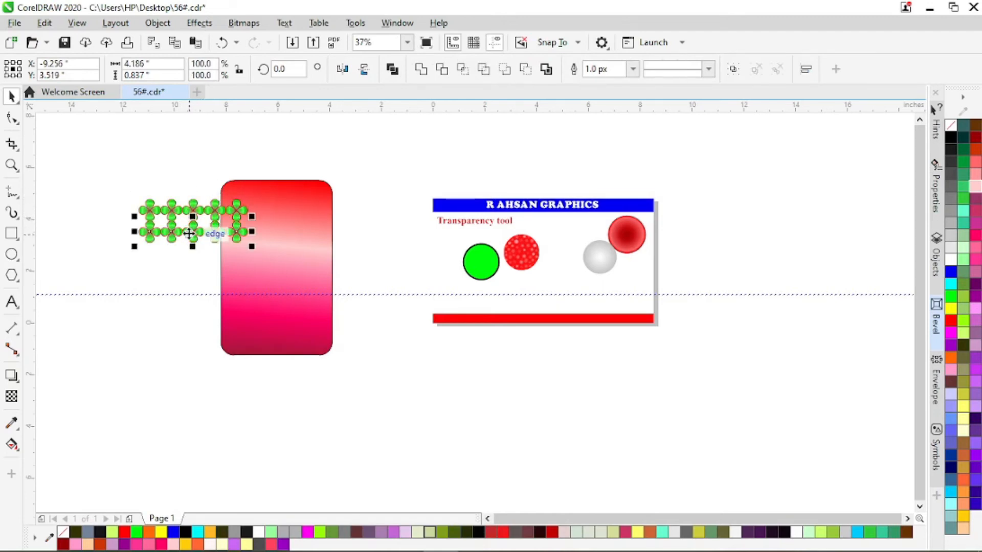
key("ctrl+r")
key("ctrl+r")
key("ctrl+r")
key("ctrl+r")
key("ctrl+r")
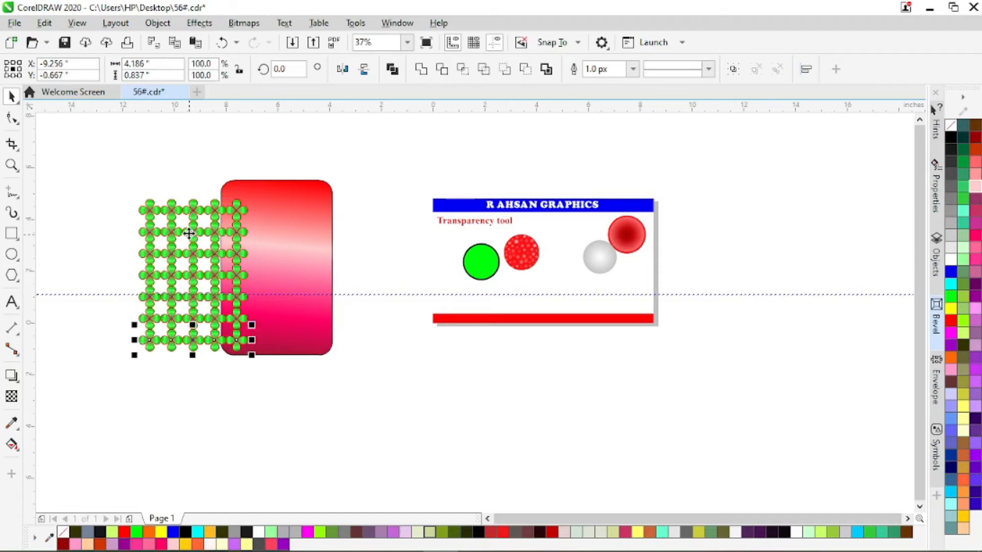
key("ctrl+r")
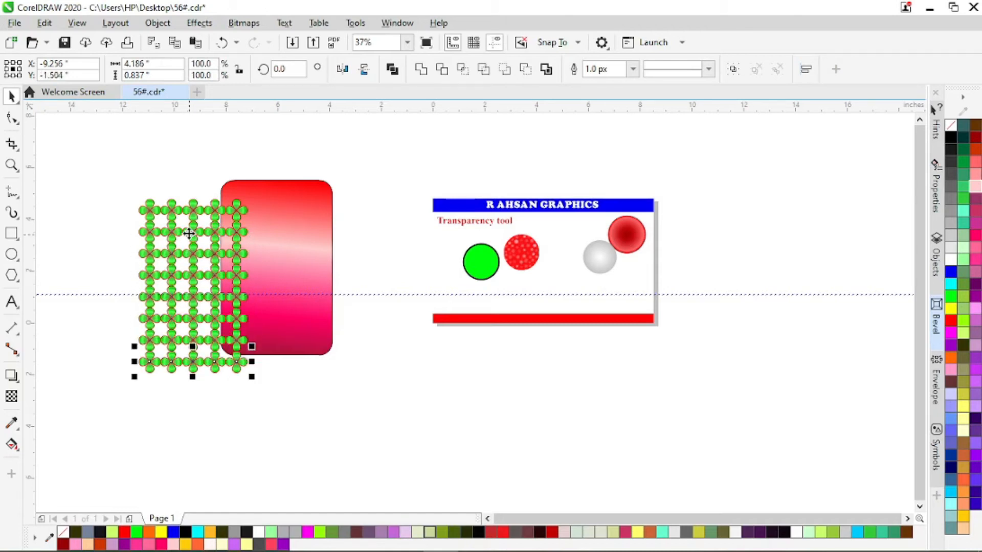
Select the whole flower grid, try grouping it and undo that, and weld all the flowers into one object.
left_click_drag(118, 182, 265, 381)
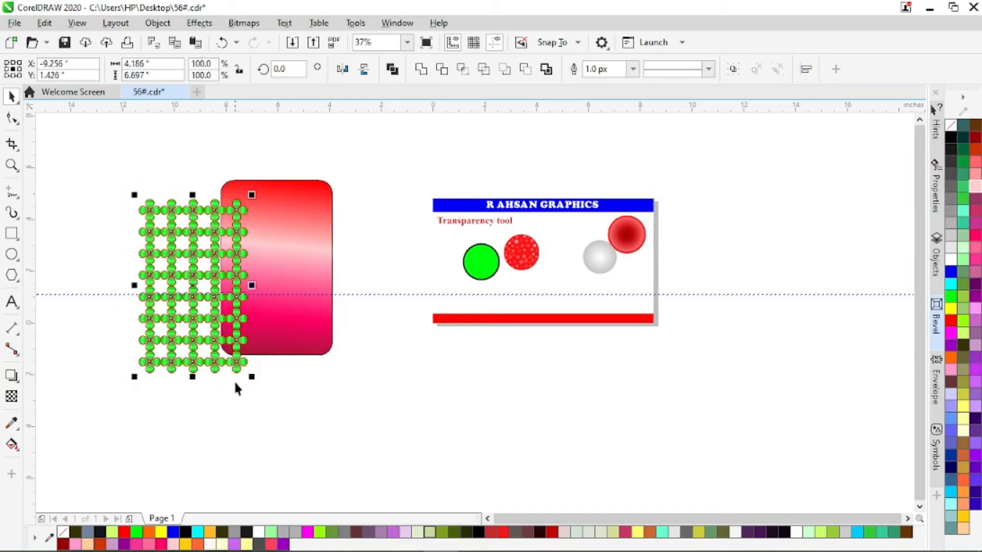
key("ctrl+g")
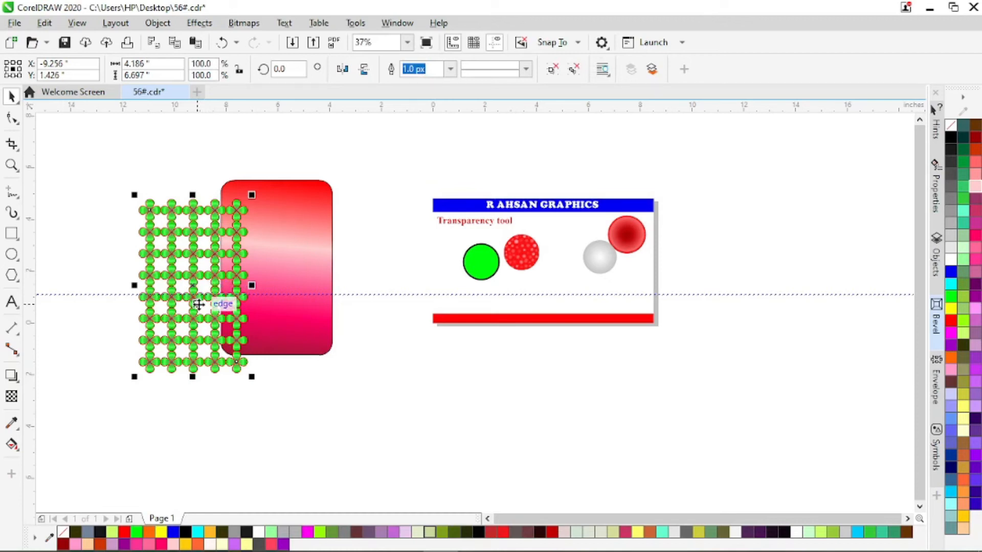
left_click(265, 210, "shift")
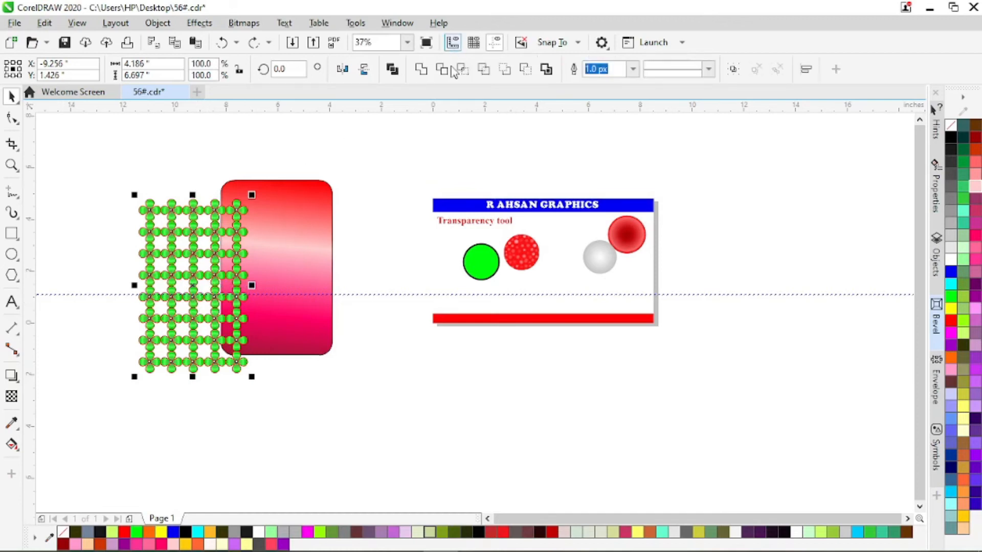
left_click(419, 71)
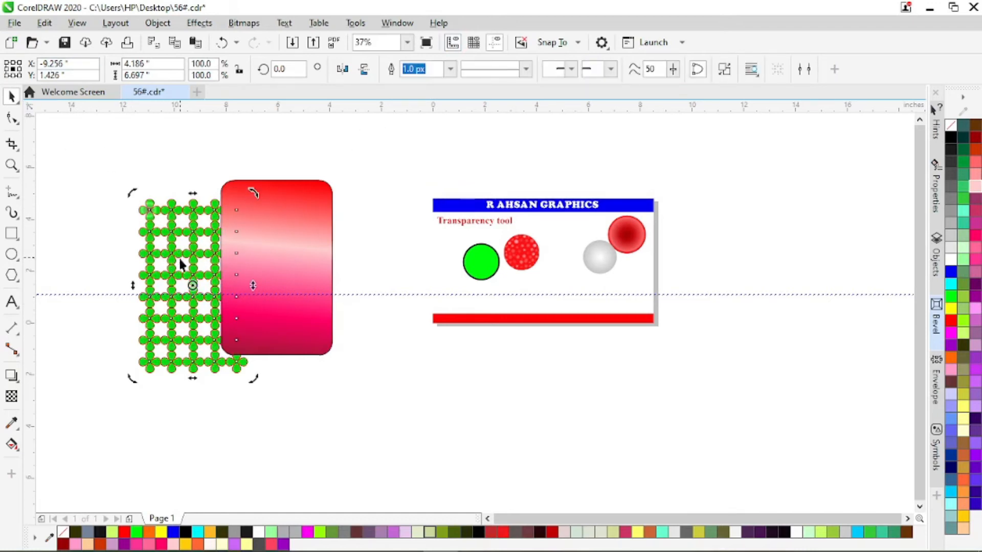
Position the welded flower grid over the rounded rectangle and remove its outline.
left_click(176, 235)
left_click_drag(195, 241, 293, 238)
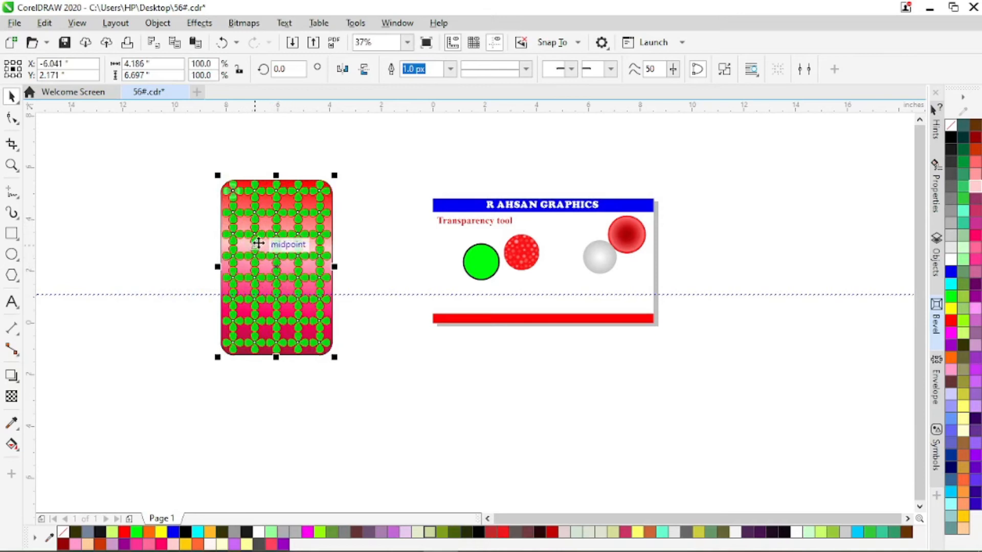
scroll(280, 236, "up", 3)
scroll(280, 235, "down", 1)
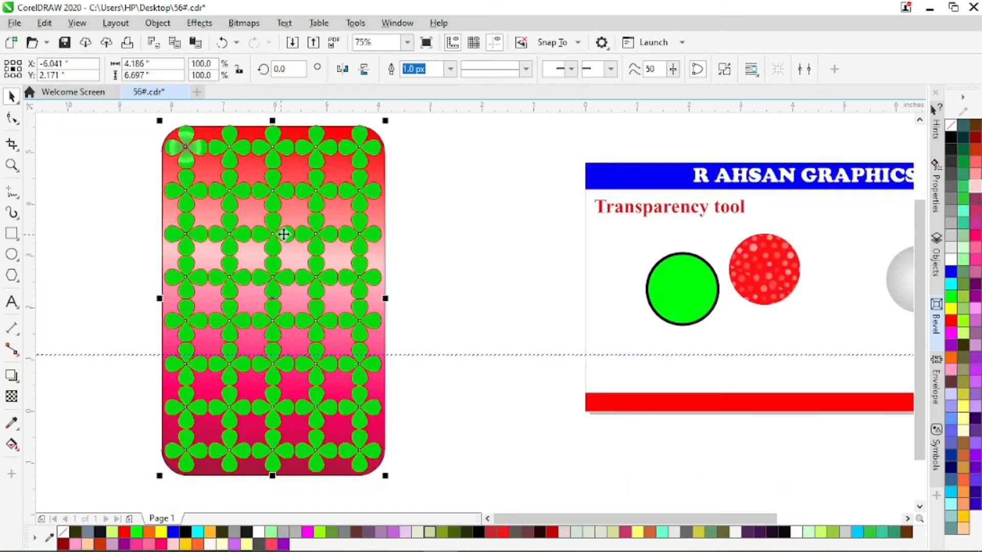
right_click(950, 126)
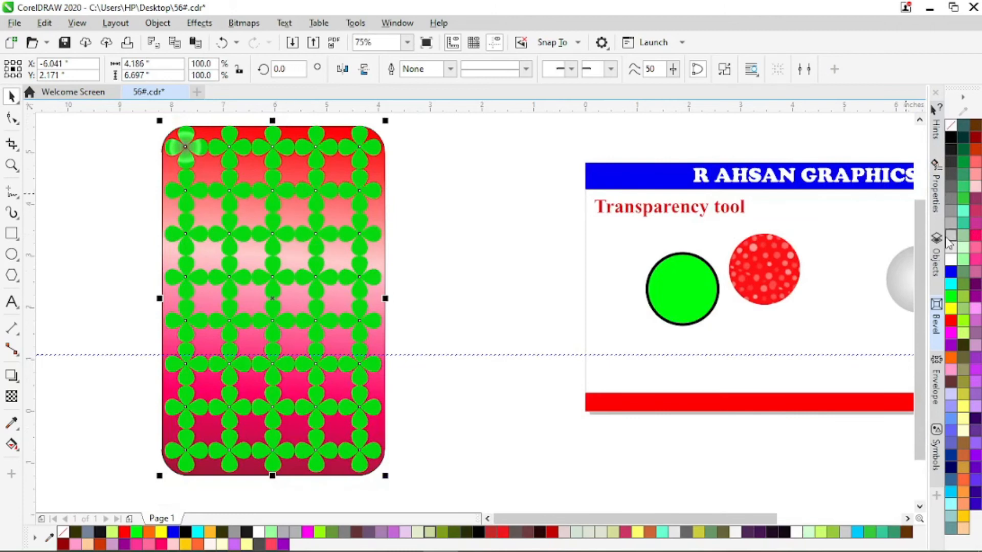
Try a gray outline on the welded flower grid, and settle on a red outline.
right_click(952, 213)
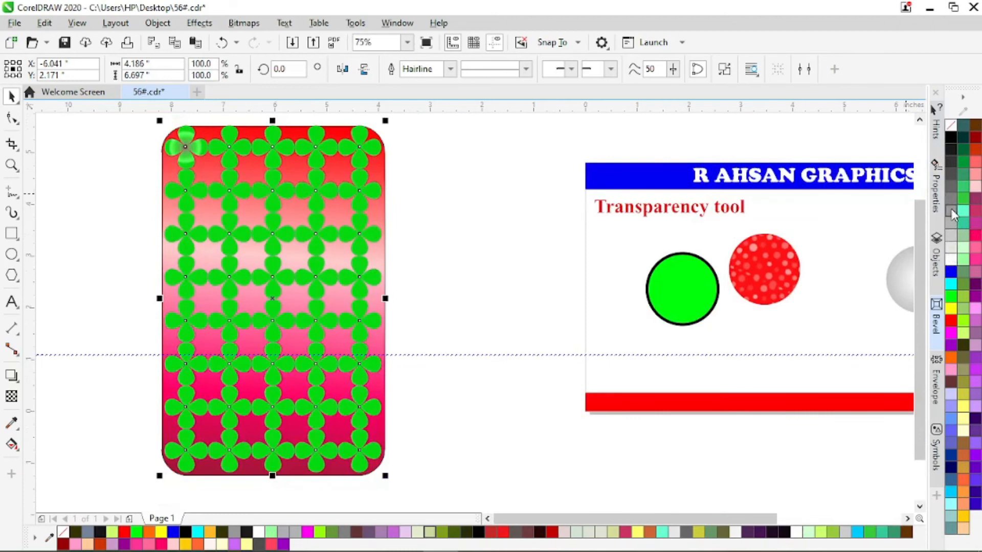
right_click(950, 321)
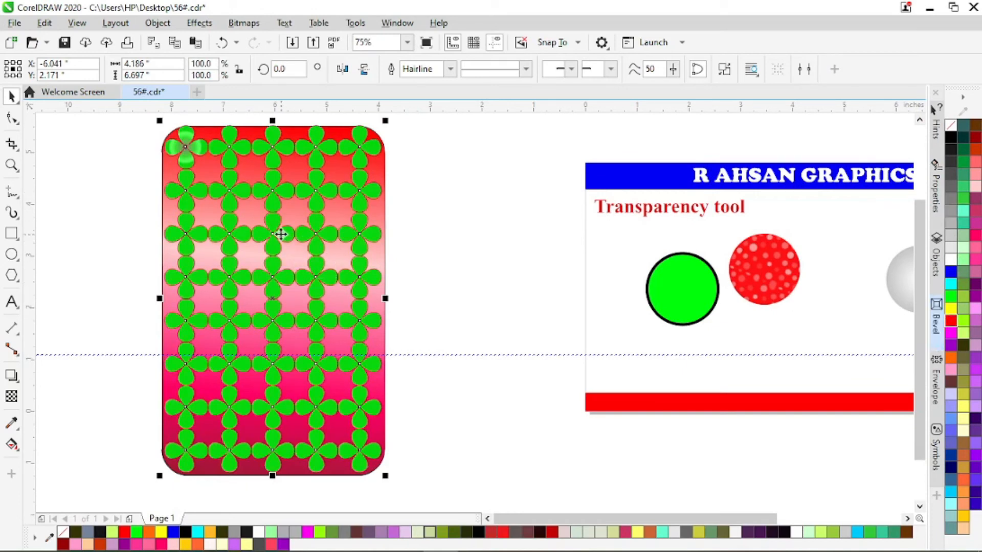
Add a drop shadow to the flower grid, running straight down from its top edge at 270 degrees.
left_click(12, 377)
left_click_drag(272, 144, 269, 469)
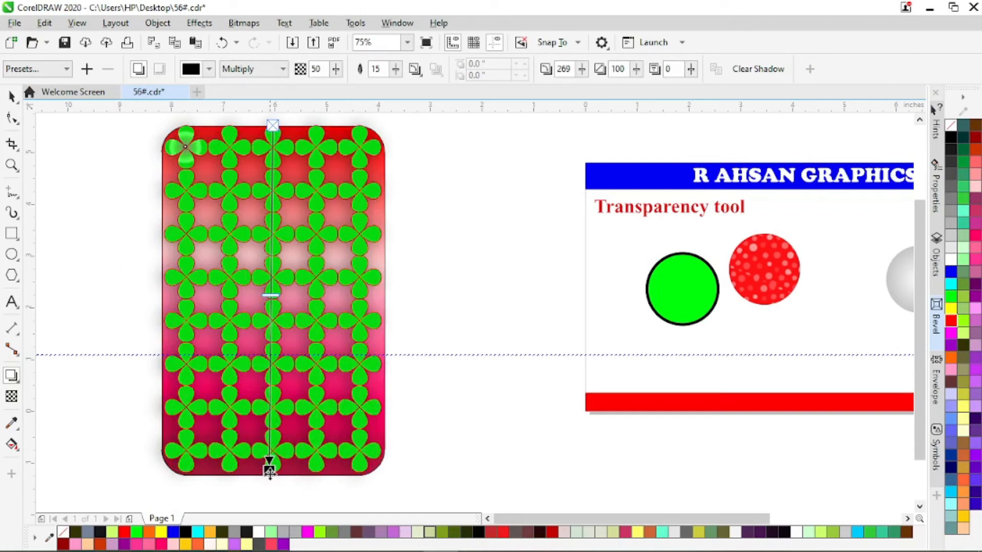
left_click_drag(269, 470, 272, 469)
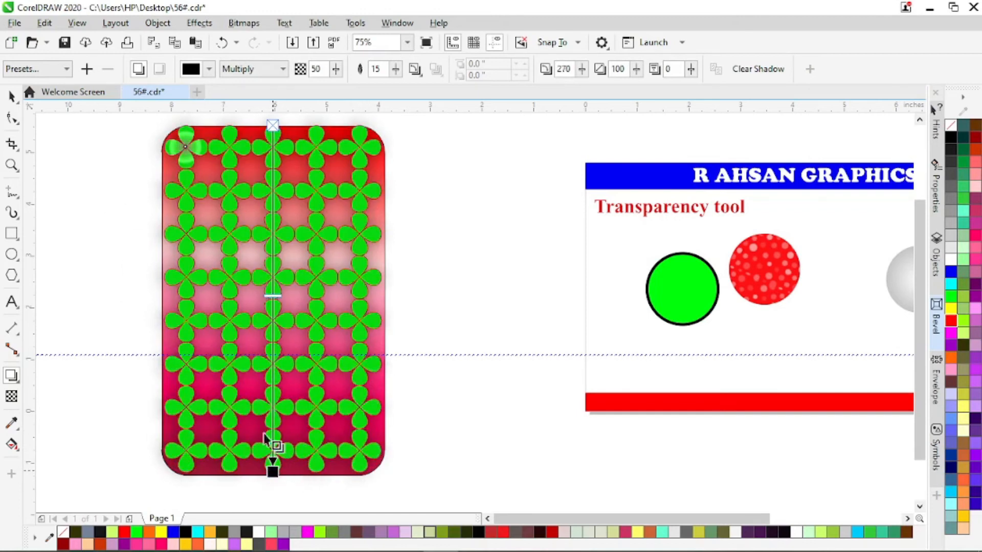
Apply a linear transparency to the flower grid, fading vertically from its top edge to just below the rounded rectangle.
left_click(11, 396)
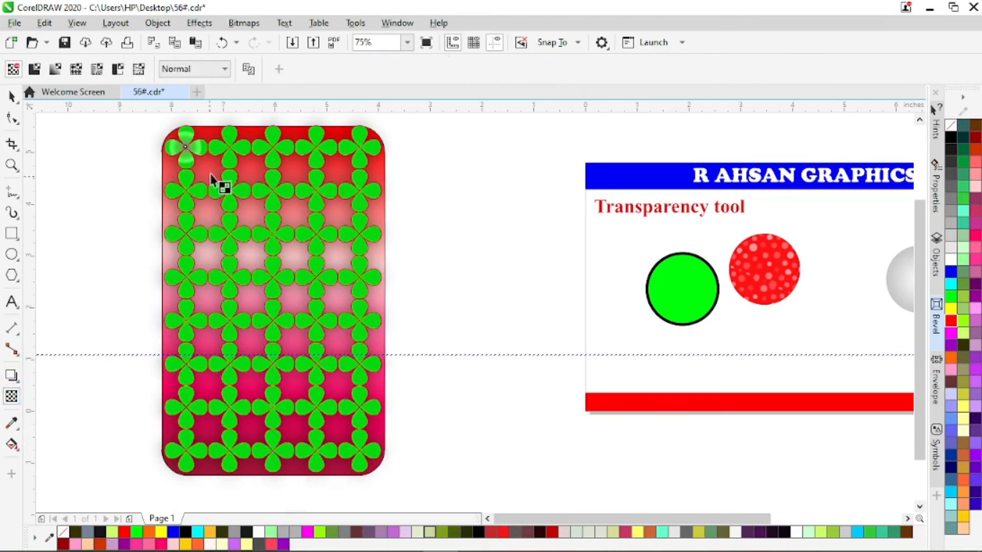
left_click_drag(277, 126, 276, 498)
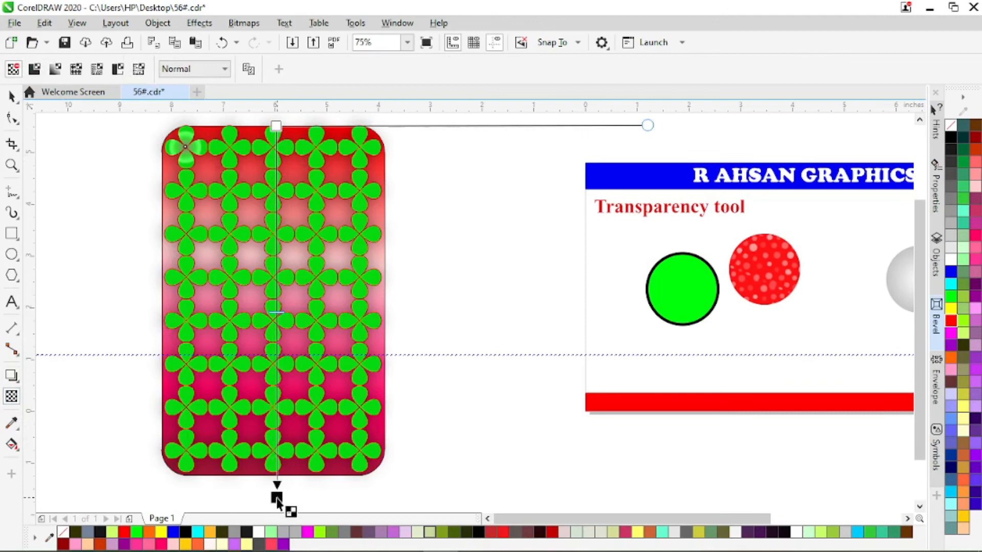
left_click(277, 126)
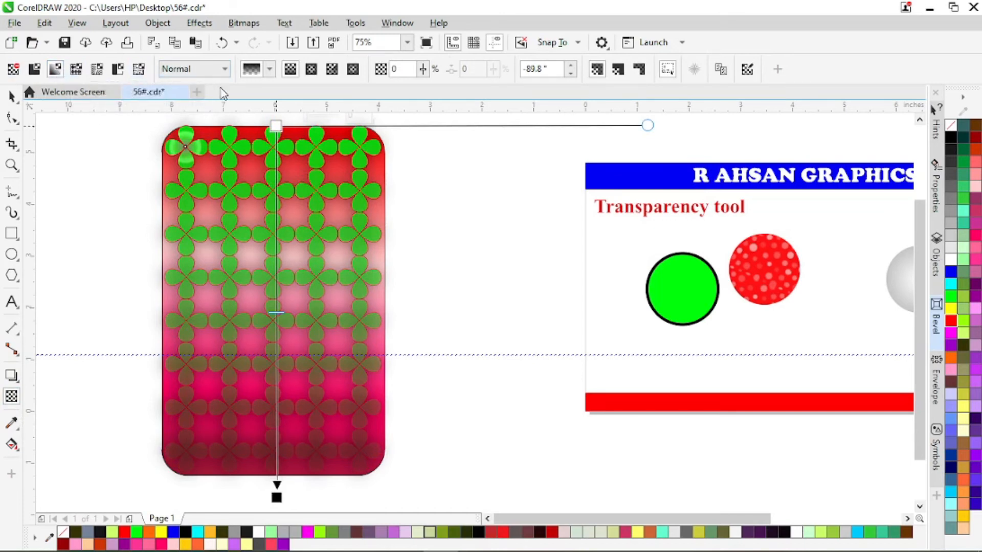
Change the flower grid's transparency to elliptical and widen the ellipse well beyond the rounded rectangle's sides.
left_click(312, 70)
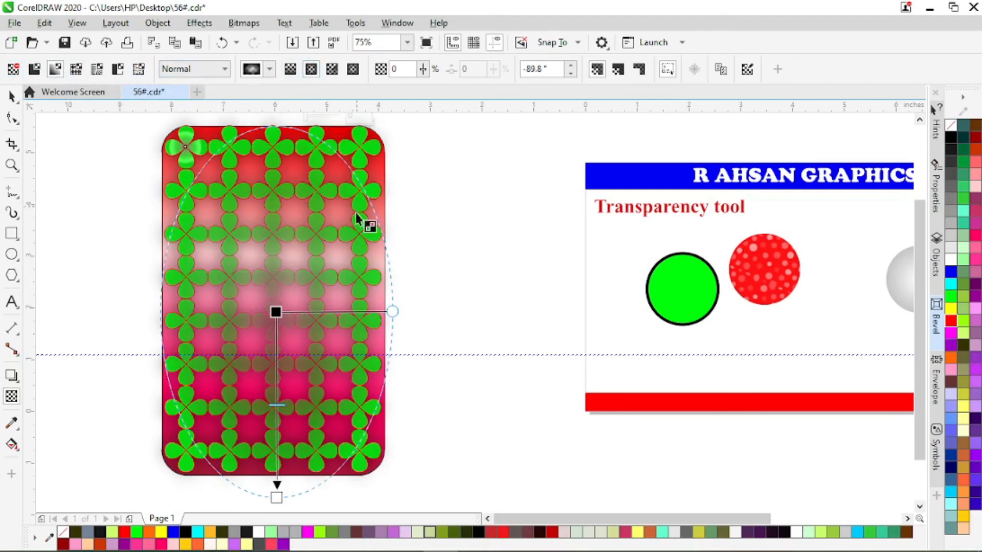
scroll(327, 248, "down", 2)
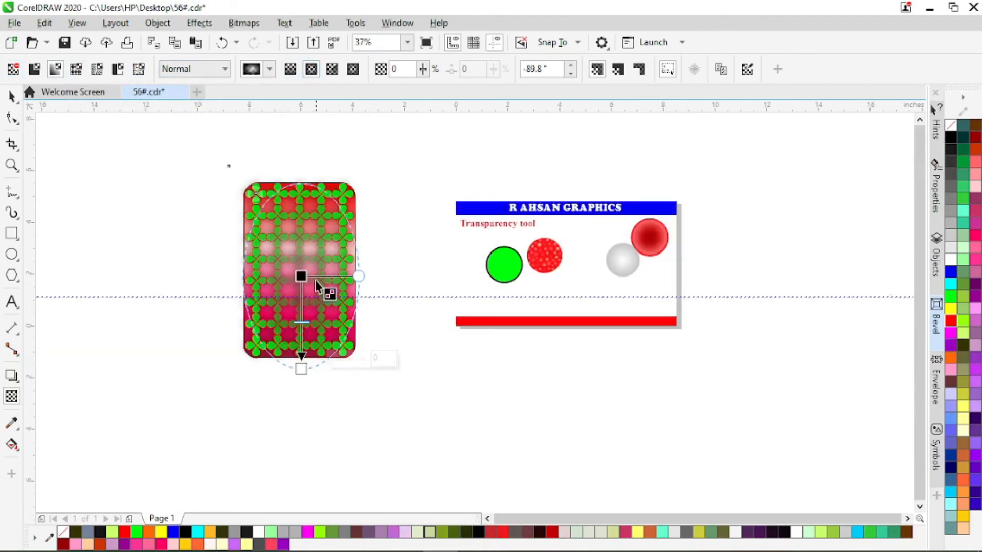
left_click_drag(358, 276, 438, 271)
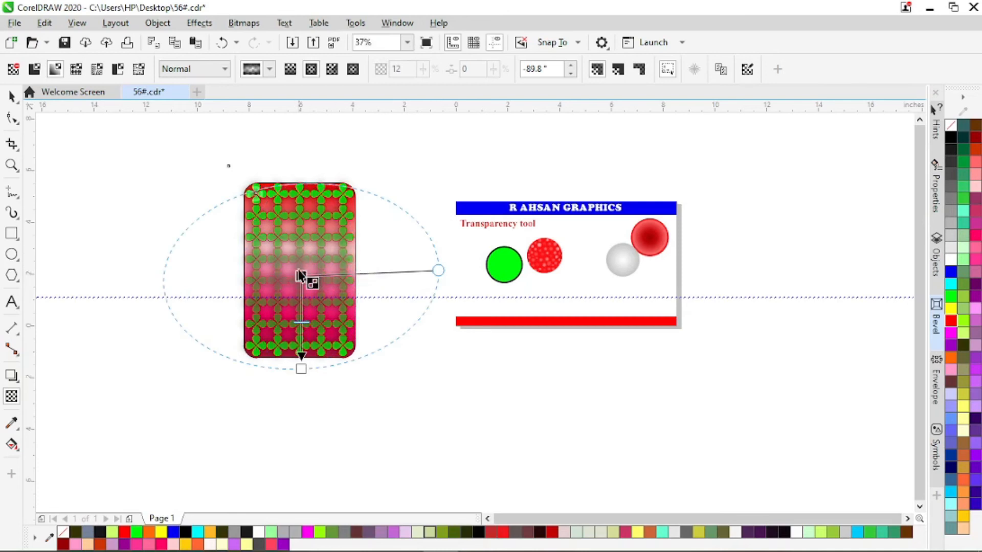
Clear the drop shadow from the flower grid.
left_click(11, 376)
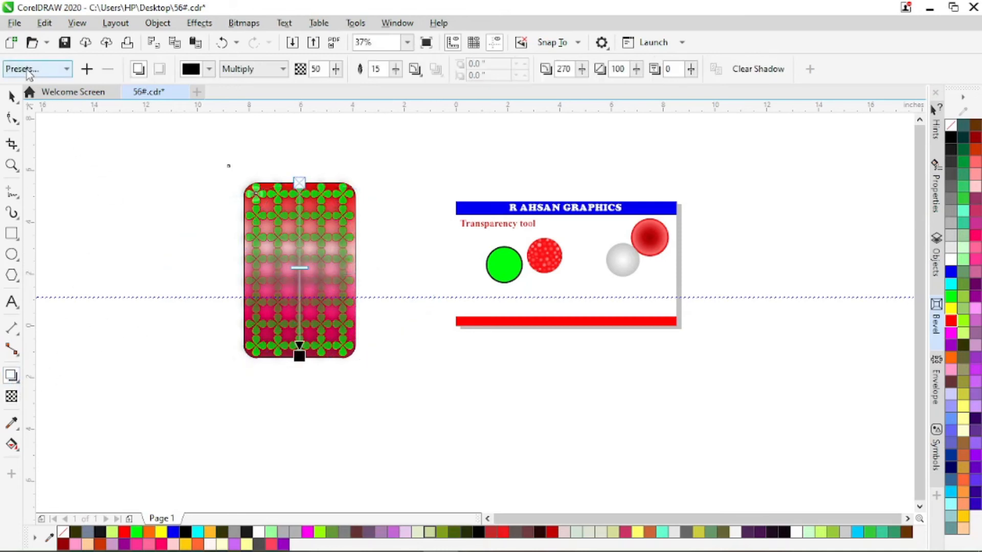
left_click(758, 69)
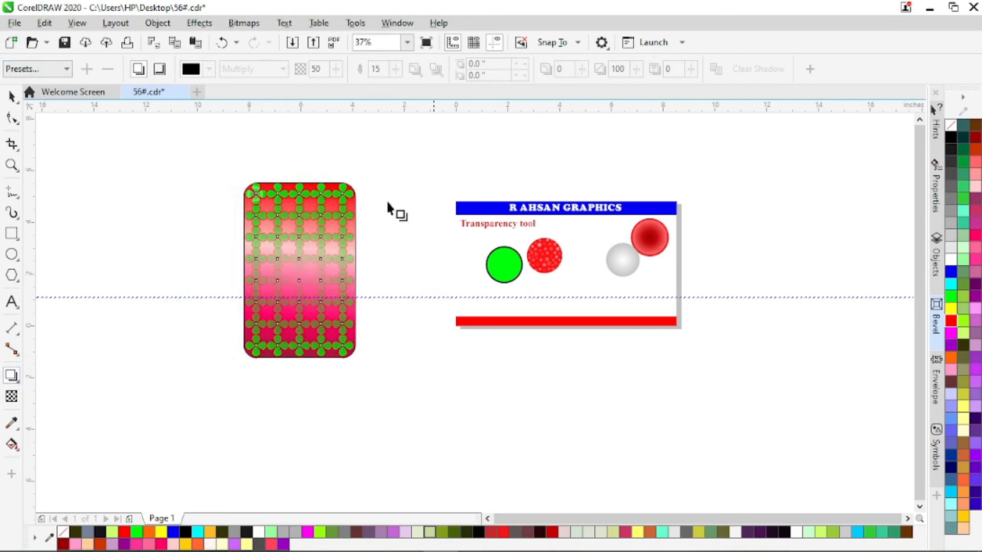
Raise the centre of the flower grid's elliptical transparency, extend its lower end below the rectangle, and narrow its width.
left_click(294, 185)
left_click(12, 397)
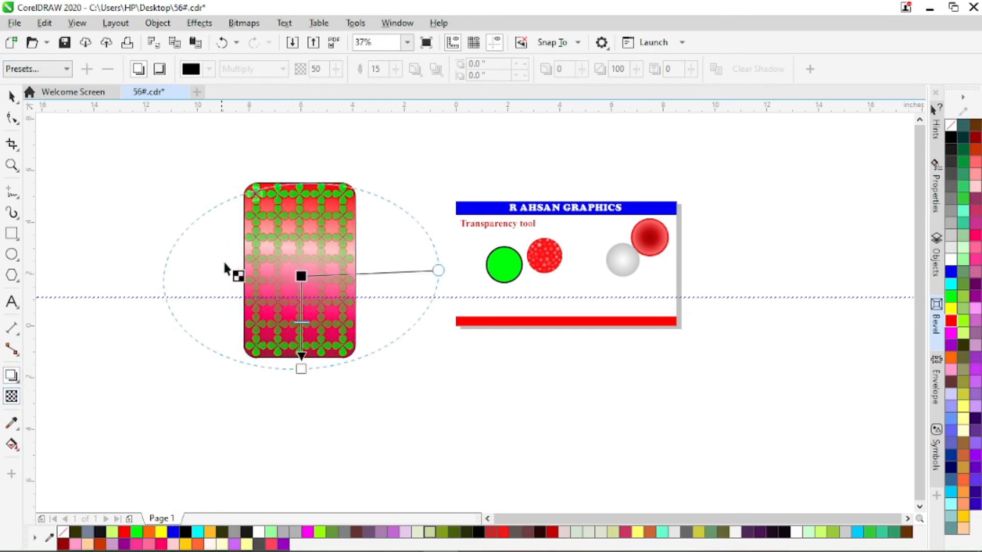
left_click_drag(302, 276, 302, 235)
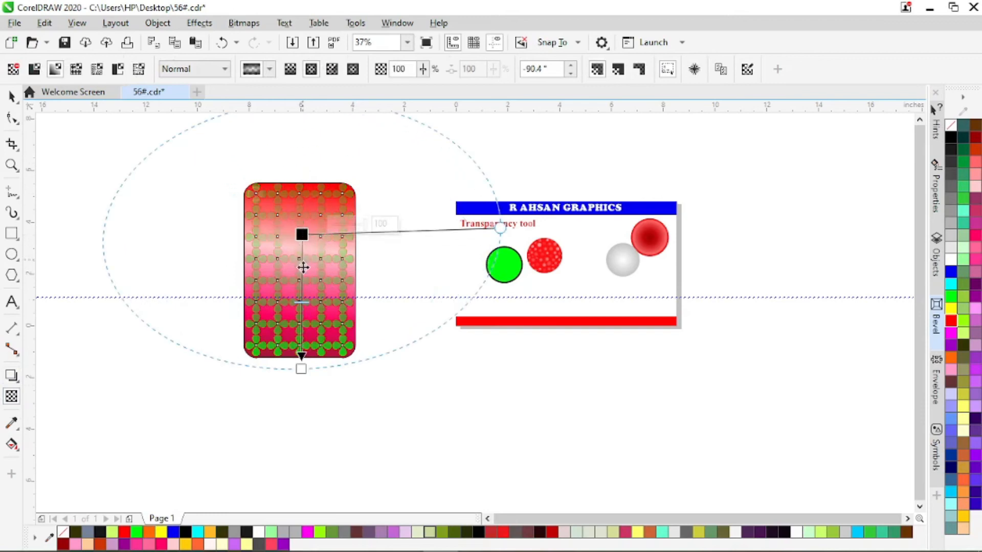
left_click_drag(301, 370, 298, 396)
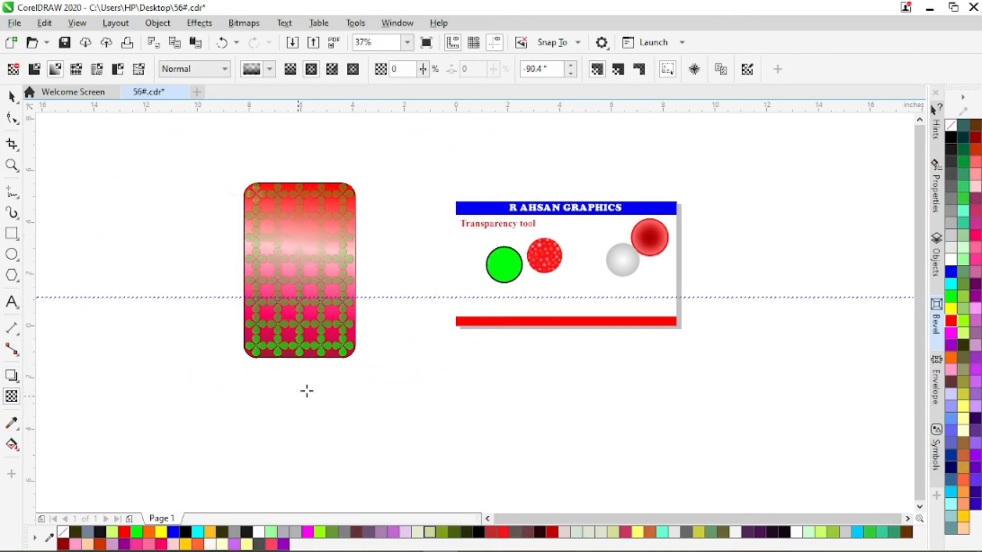
left_click_drag(542, 233, 436, 235)
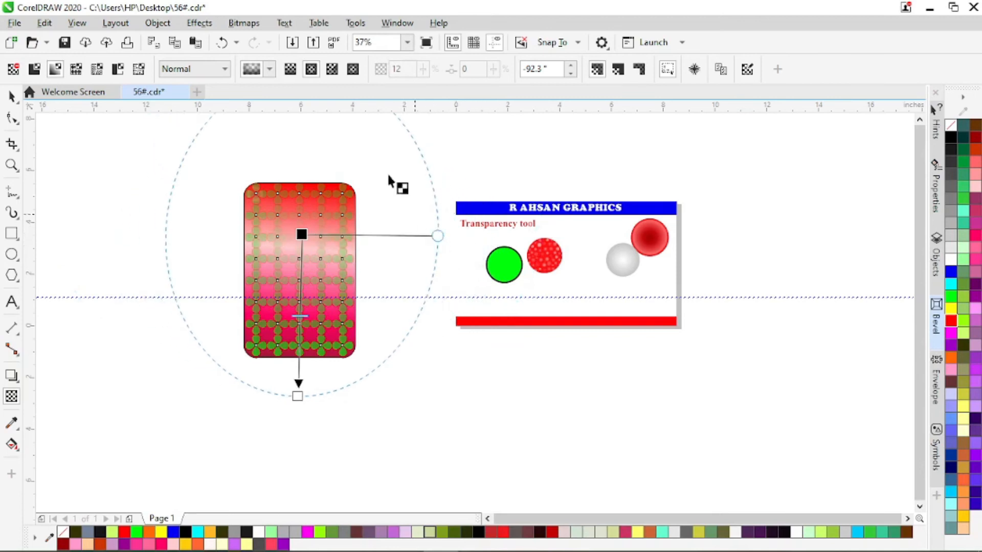
Try a conical transparency on the flower grid, and switch it to a linear one.
left_click(333, 71)
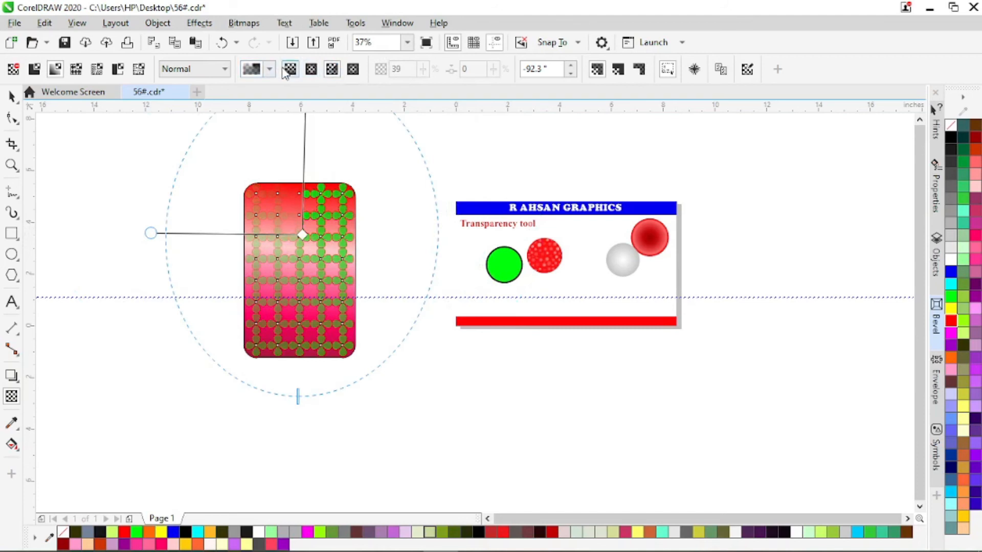
left_click(287, 70)
left_click(12, 96)
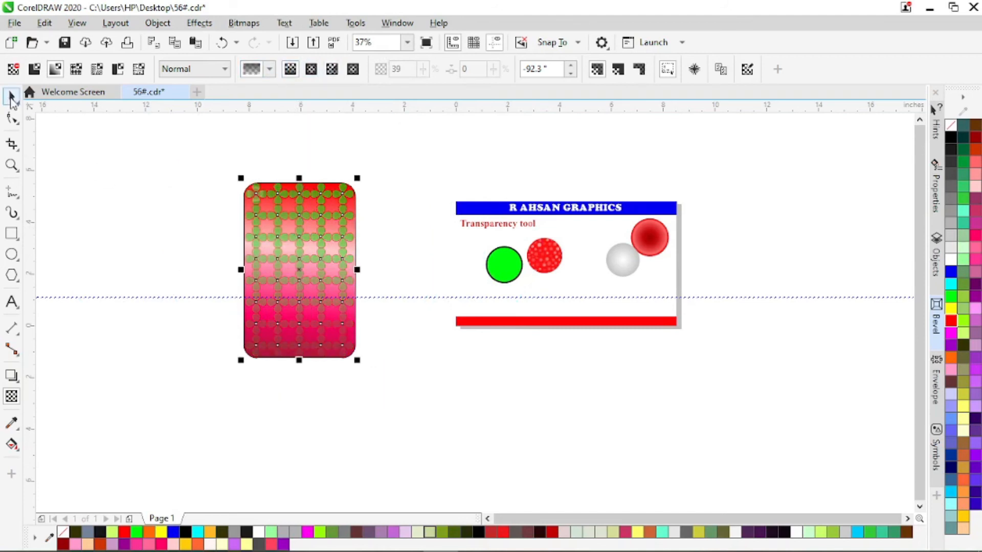
Reselect the flower grid on the rounded rectangle and fill it with black.
scroll(302, 281, "up", 3)
scroll(311, 274, "down", 3)
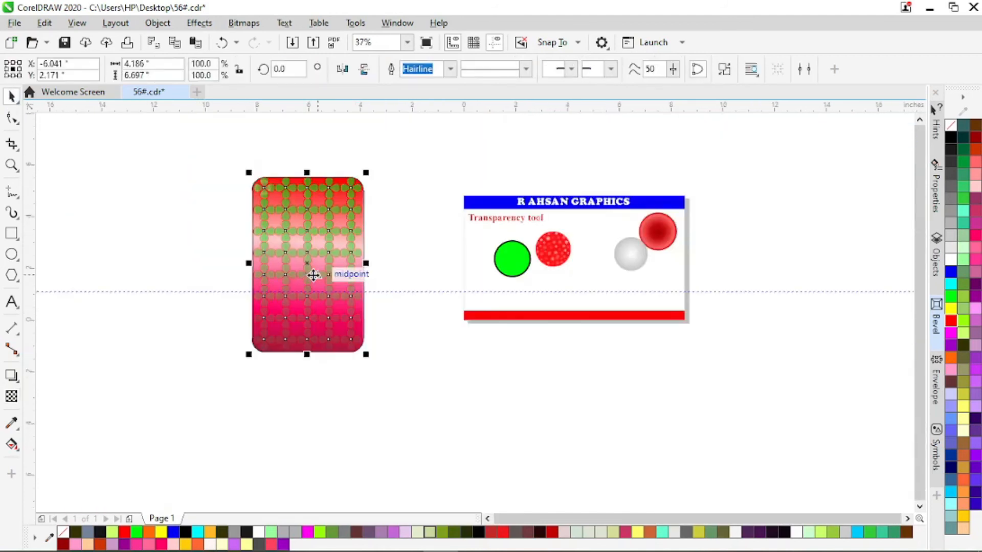
left_click(212, 262)
left_click(324, 245)
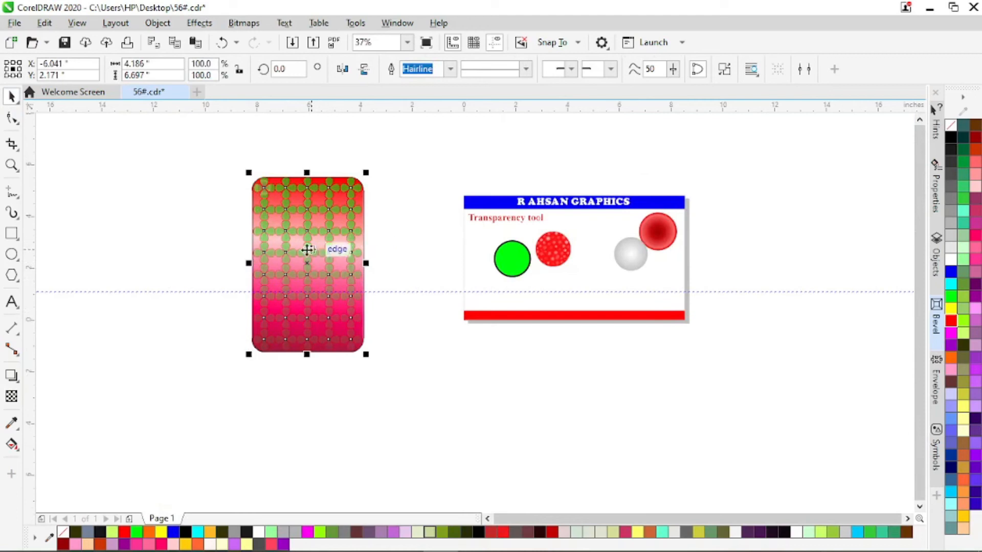
left_click(949, 134)
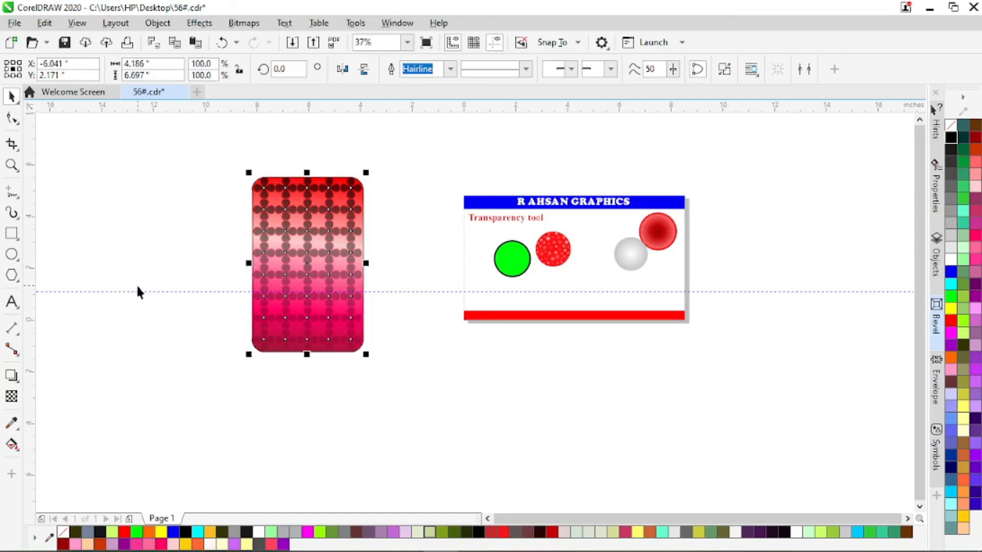
Apply a transparency to the green circle from its centre toward the lower red bar, and make it elliptical.
left_click(11, 397)
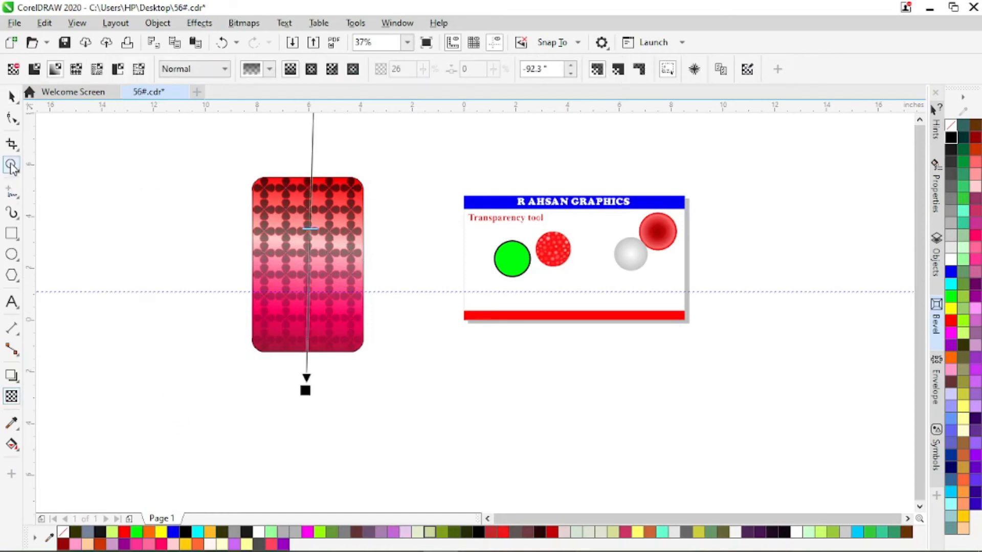
left_click(511, 265)
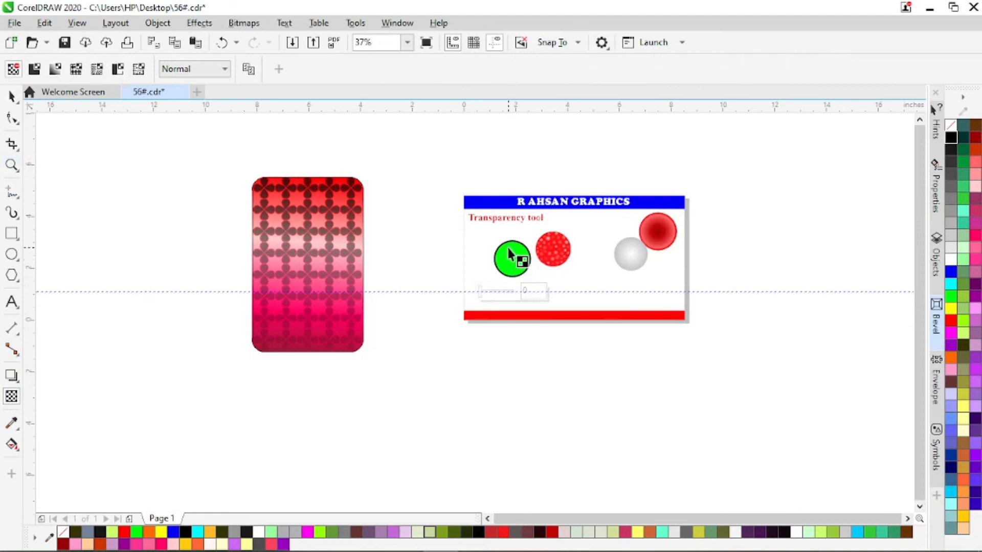
left_click_drag(512, 258, 546, 311)
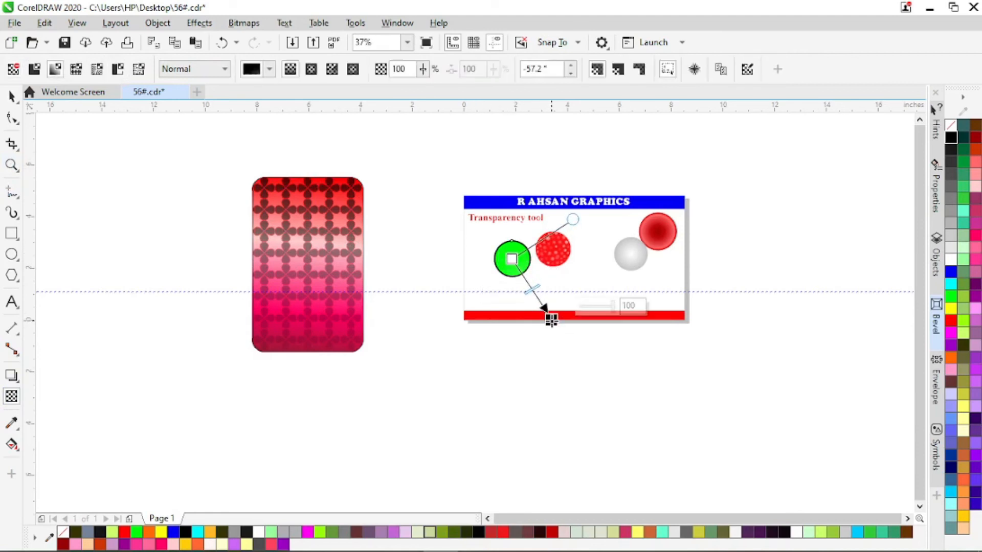
left_click(312, 69)
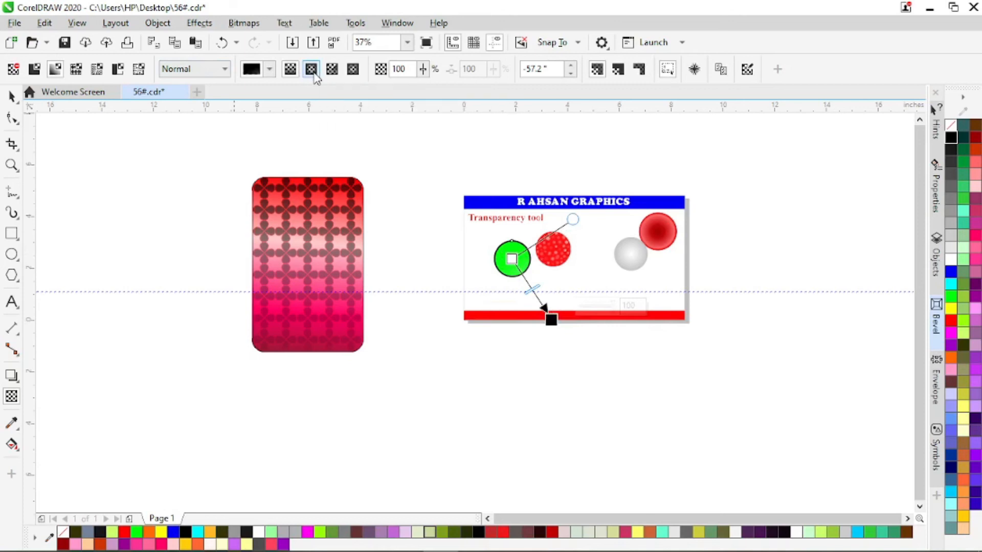
left_click_drag(536, 290, 513, 260)
scroll(528, 257, "up", 1)
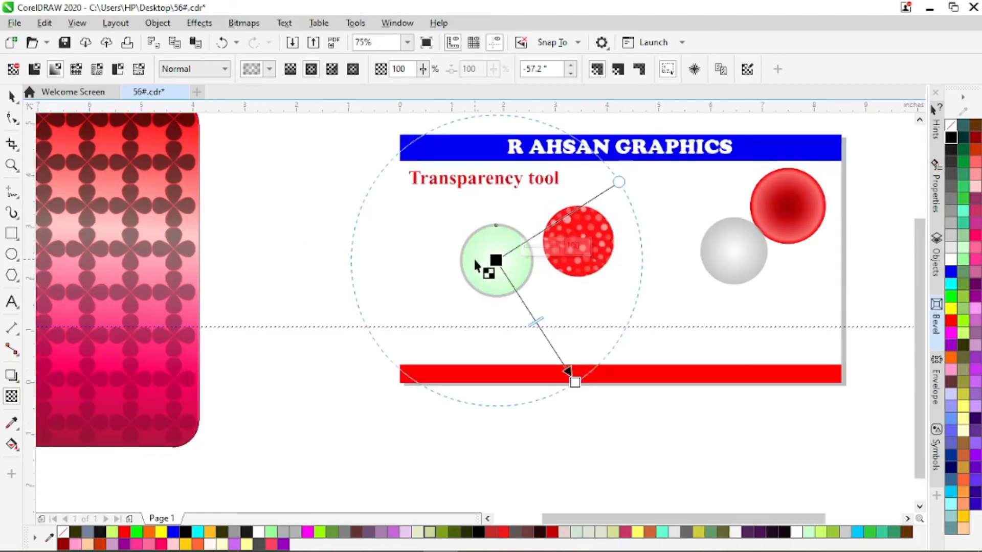
Try narrowing the green circle's elliptical transparency, undo that, and shrink the ellipse to slightly larger than the circle.
left_click_drag(620, 183, 578, 205)
key("ctrl+z")
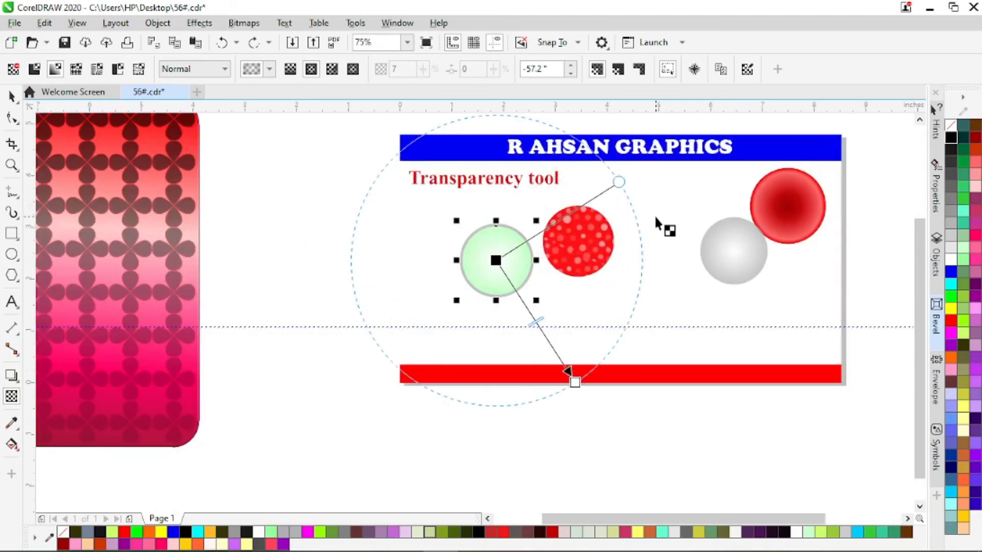
left_click_drag(574, 383, 527, 303)
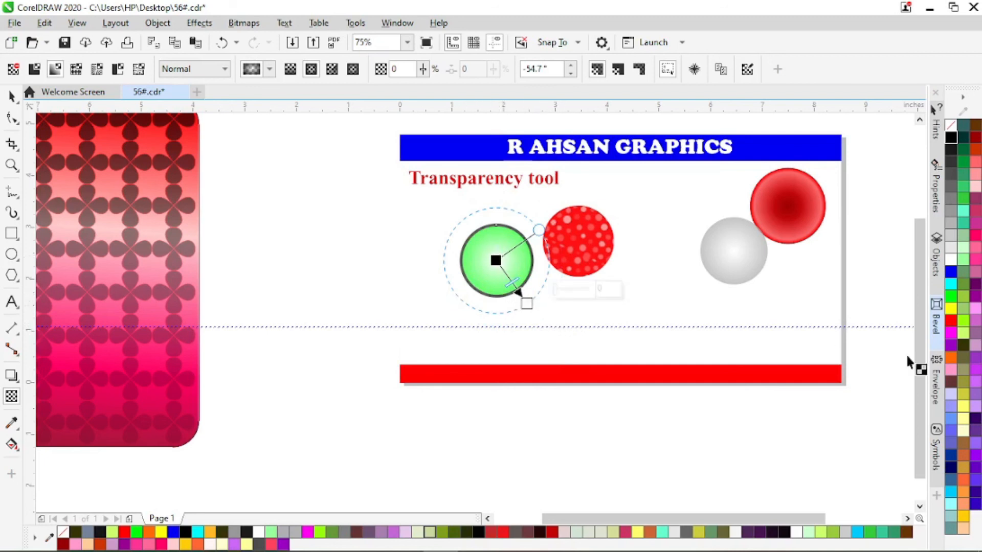
Apply red to the transparency's outer node, add two lighter nodes along its line, and apply dark gray to the centre node.
left_click_drag(952, 326, 542, 313)
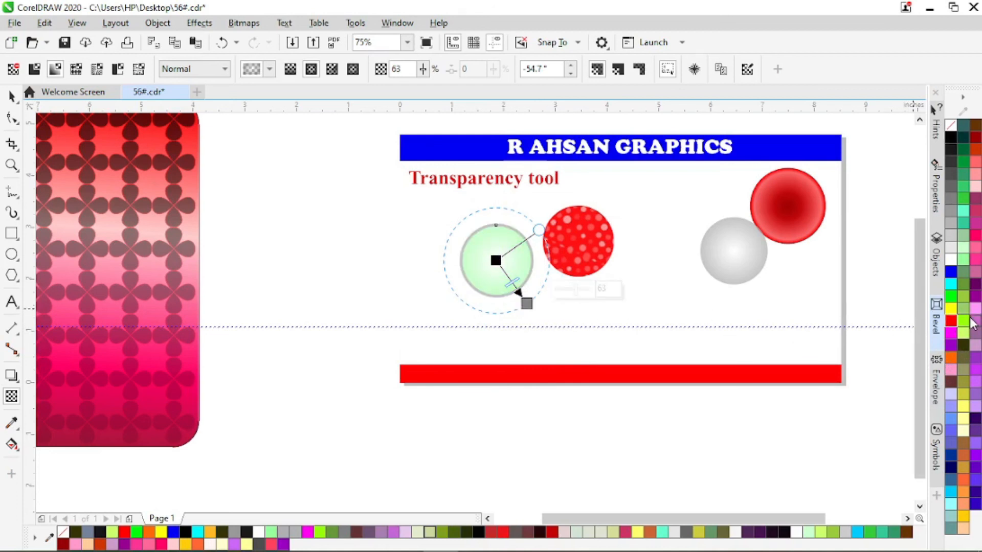
left_click_drag(950, 313, 518, 293)
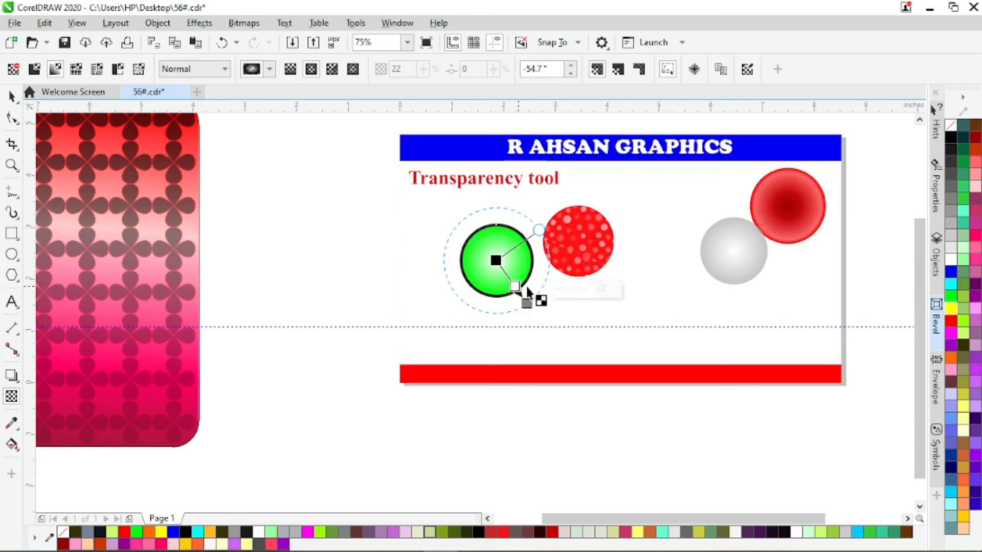
left_click_drag(951, 264, 506, 274)
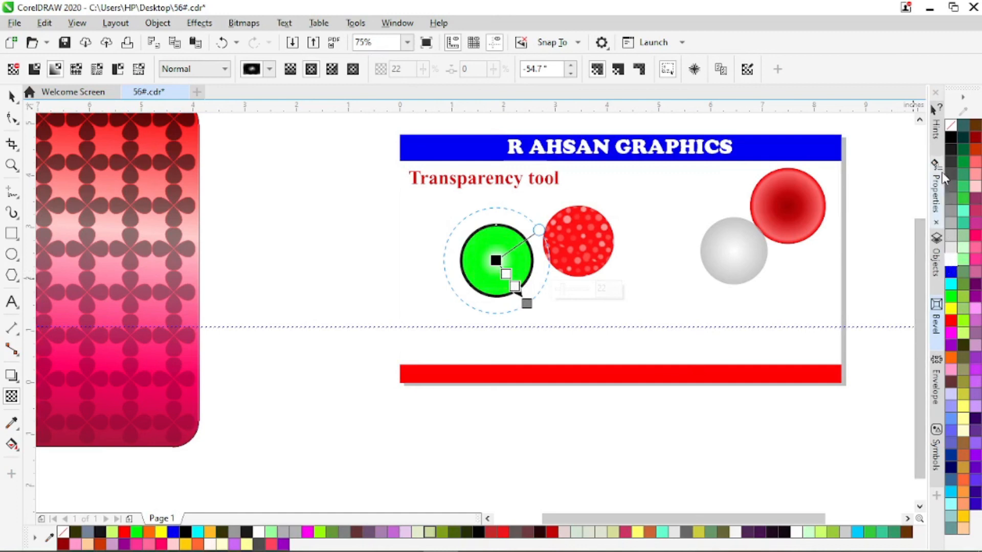
left_click_drag(949, 158, 495, 260)
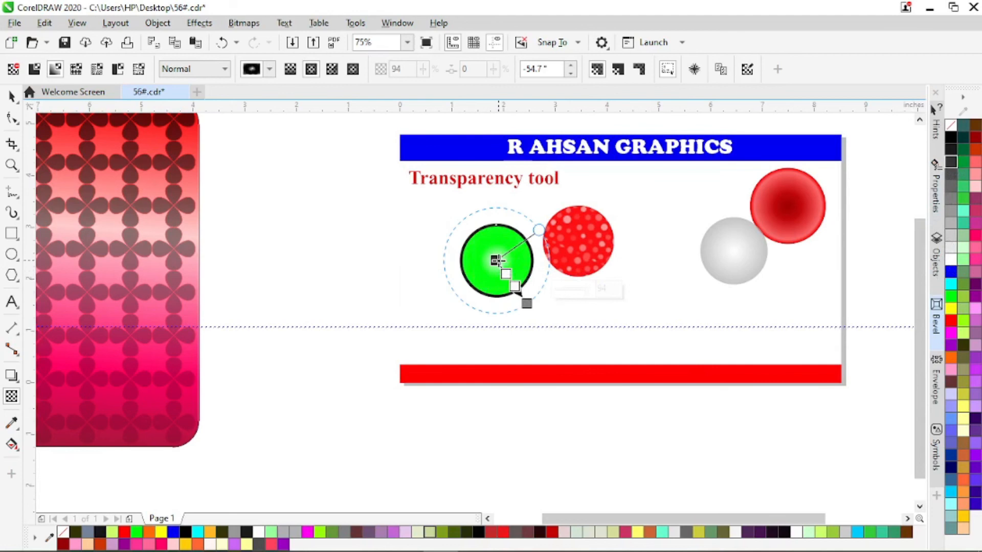
Move the green circle over the red dotted circle and bring it to the front.
scroll(501, 263, "up", 2)
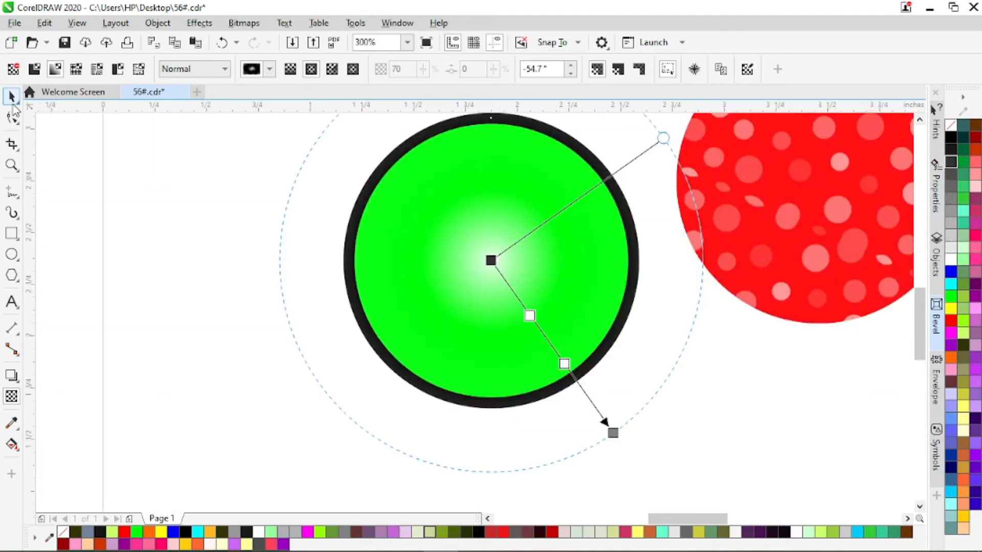
left_click(11, 96)
left_click_drag(426, 269, 737, 294)
key("shift+Page_Up")
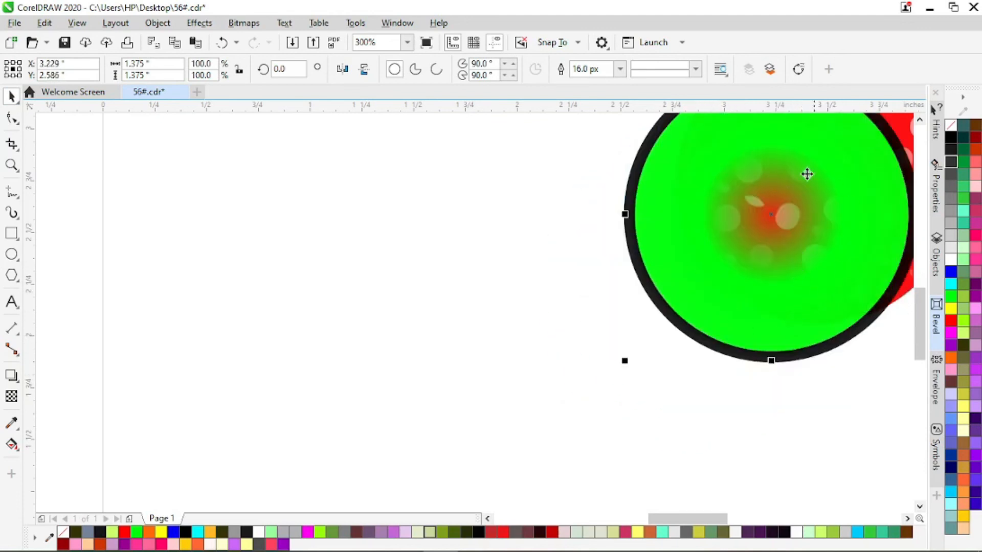
Move the green circle back beside the red dotted circle, clear of it, and select the flower grid.
left_click_drag(768, 213, 550, 284)
scroll(598, 271, "down", 3)
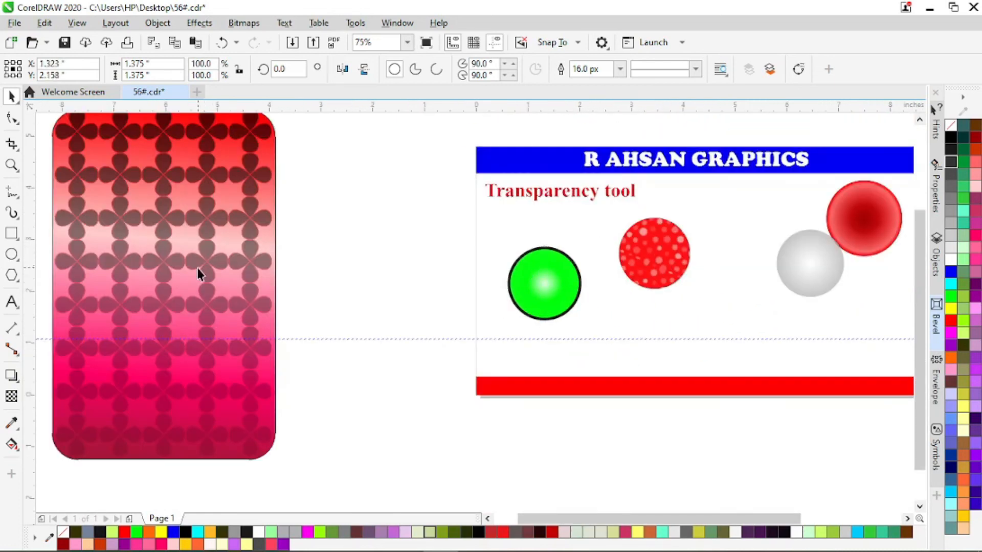
left_click(225, 261)
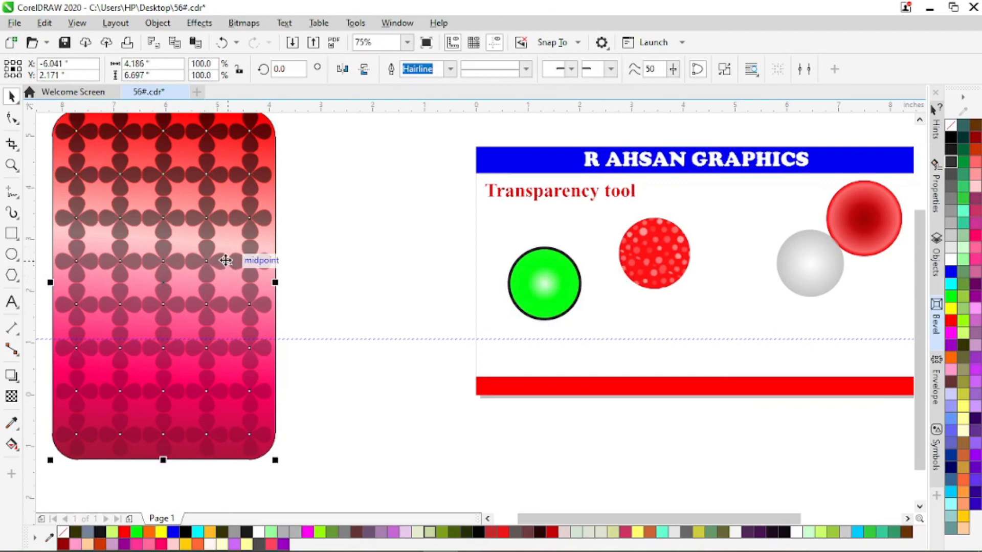
Select the flower grid together with the rounded rectangle behind it.
left_click(202, 261)
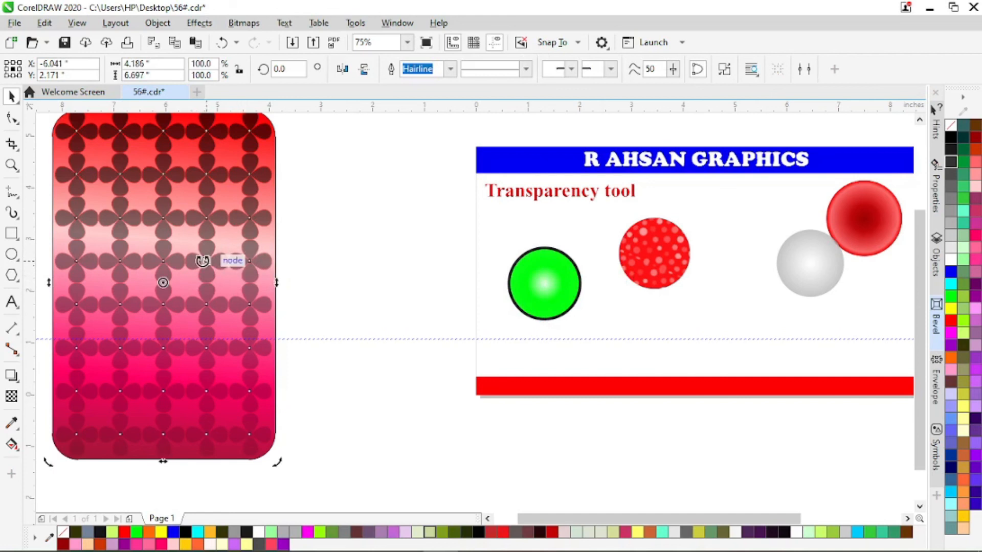
left_click(226, 236)
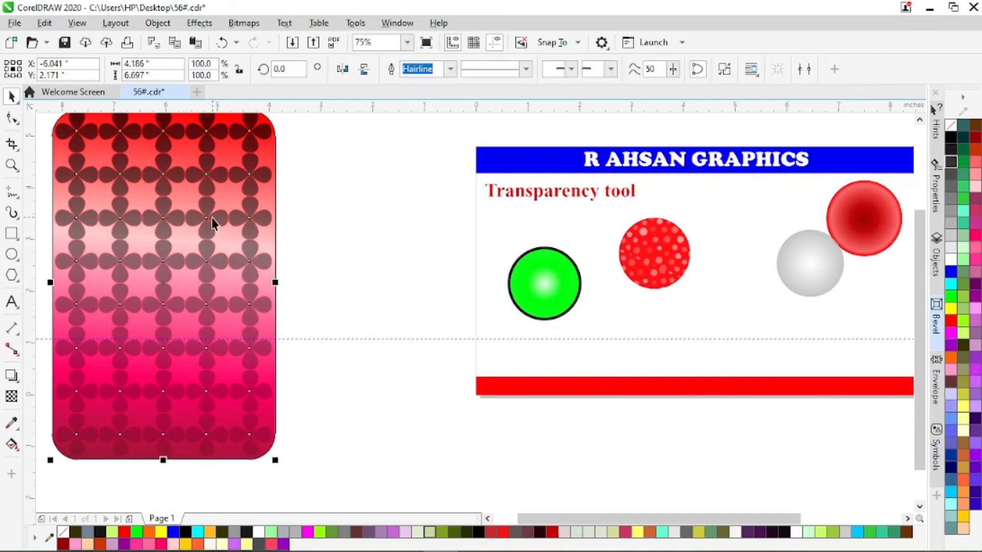
scroll(428, 241, "down", 4)
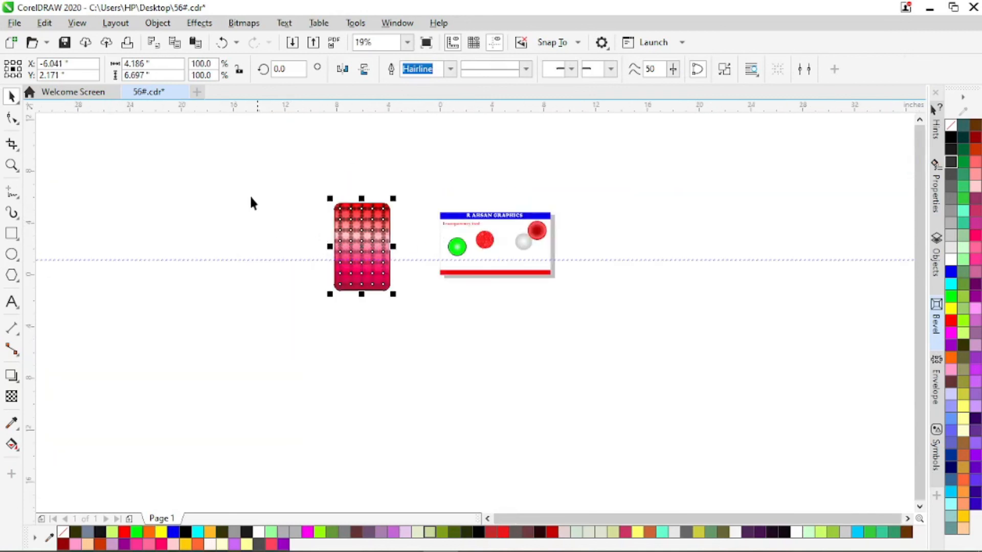
left_click_drag(247, 200, 428, 394)
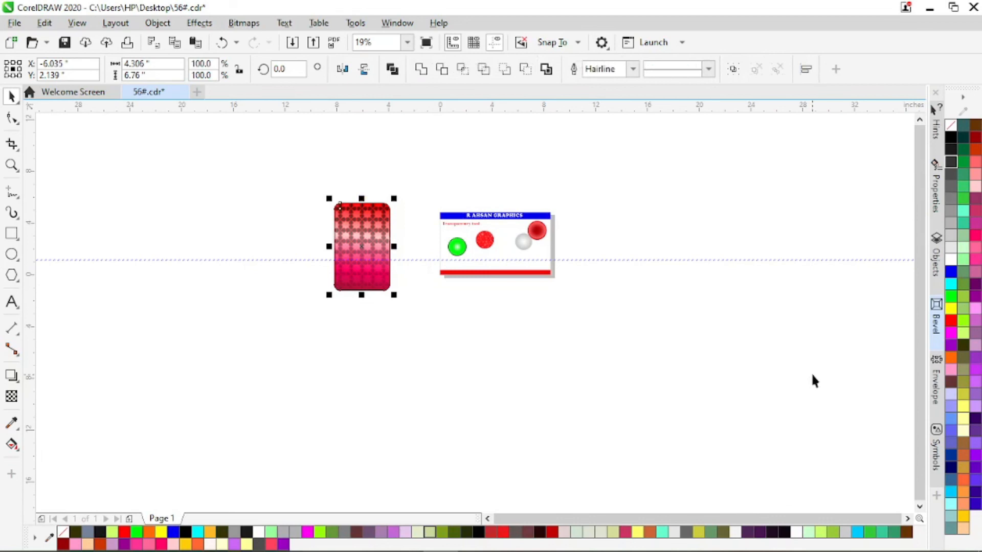
Select the light gray circle that touches the red circle with the dark centre.
scroll(529, 235, "up", 2)
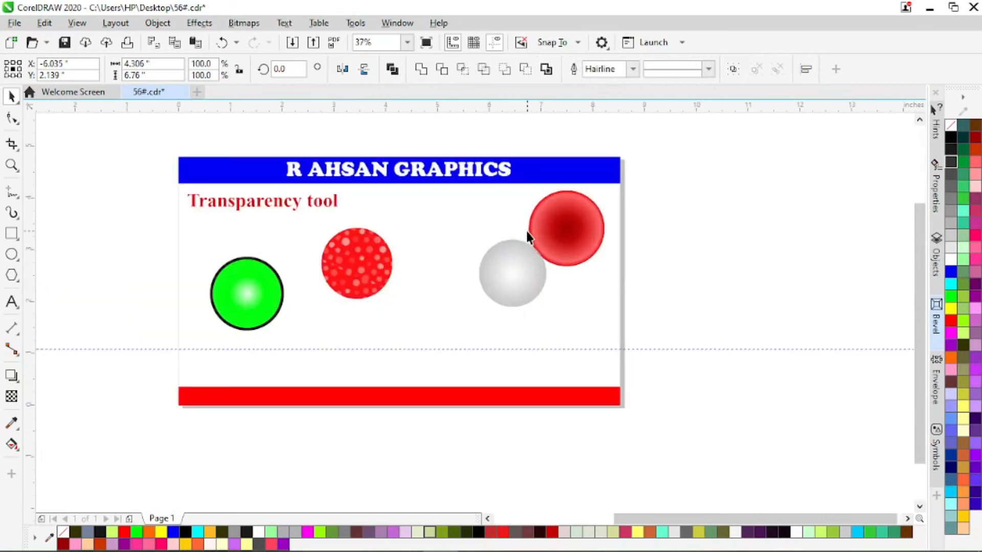
left_click(503, 274)
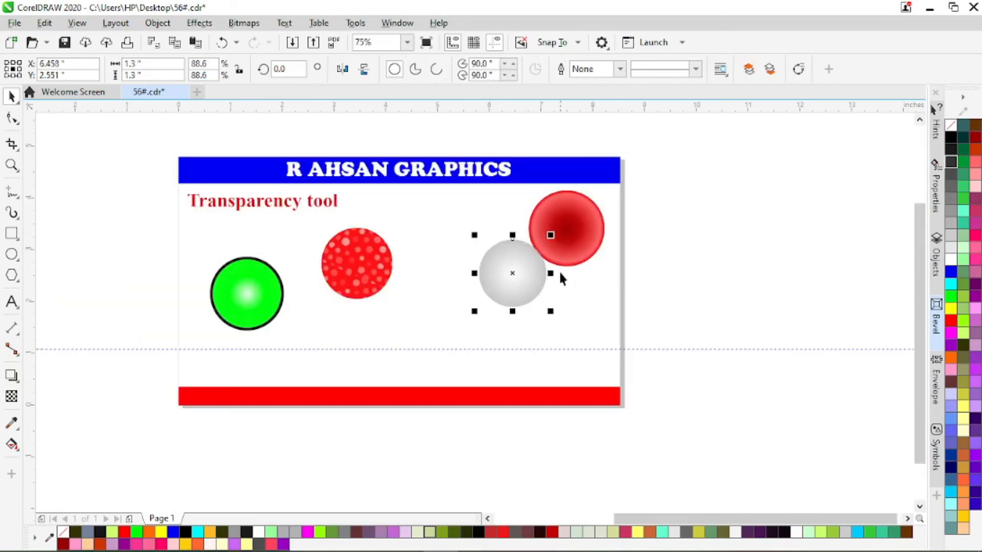
scroll(560, 278, "down", 2)
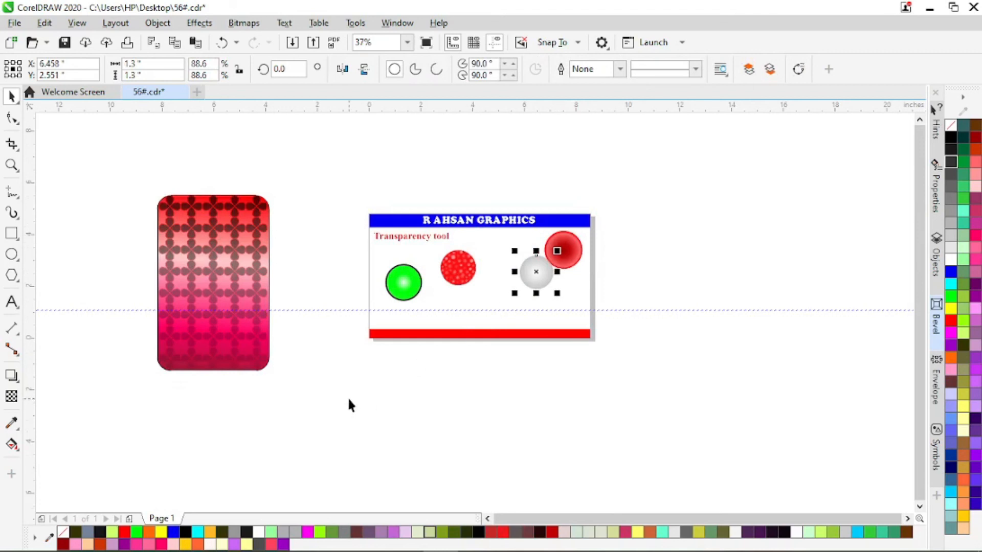